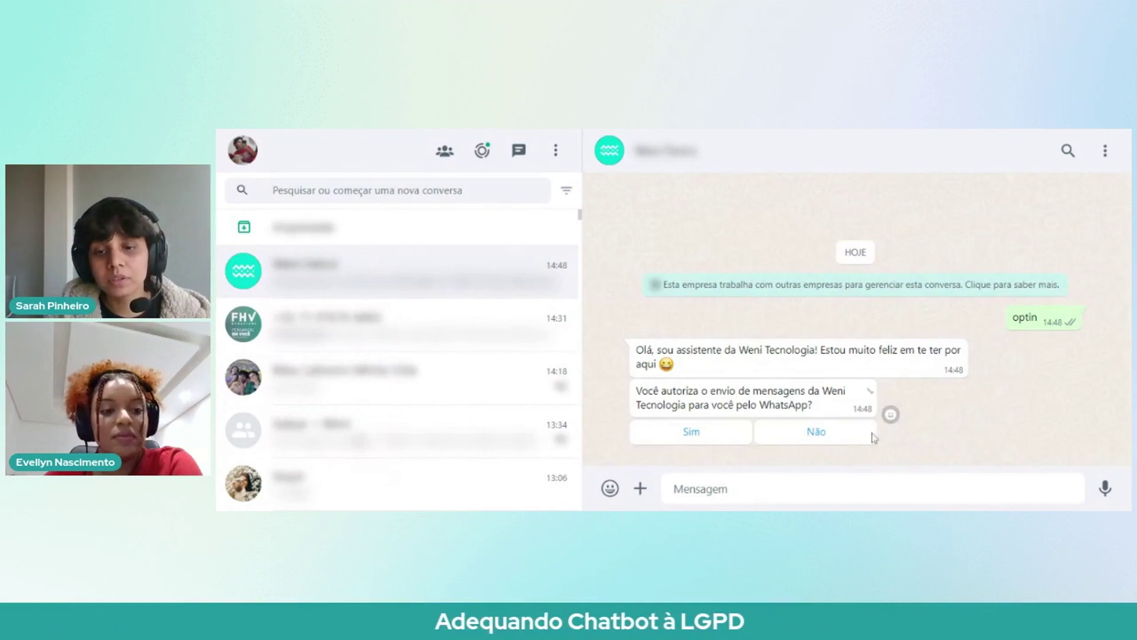
Step: Decline authorisation, resend 'optin', then accept messages but answer Não to promotional offers
{"action": "left_click", "coordinate": [816, 433]}
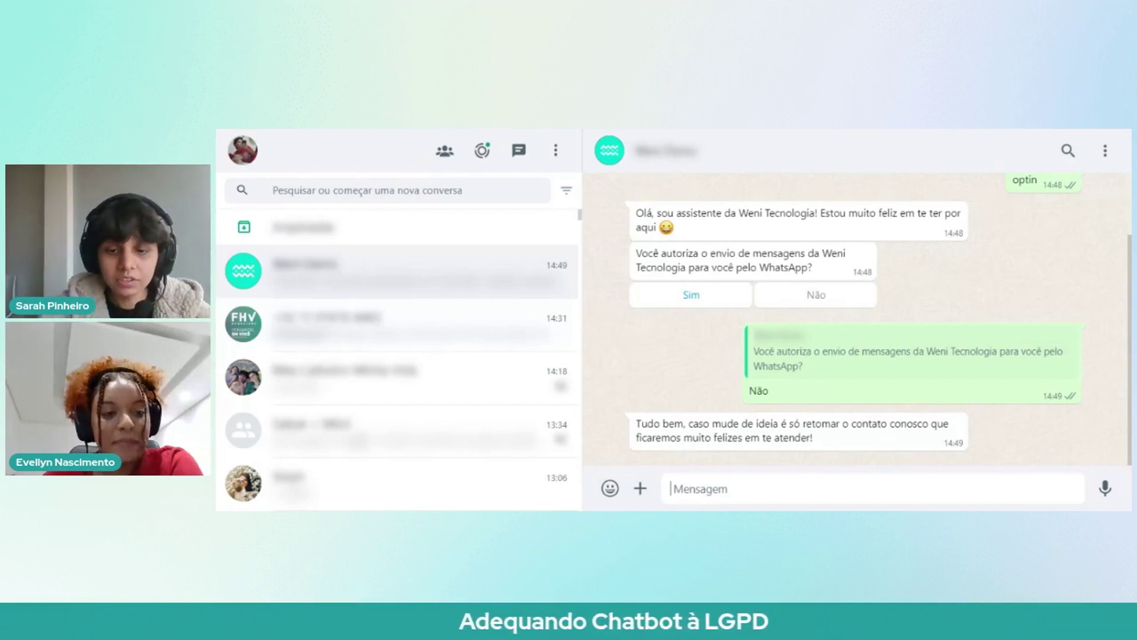
{"action": "type", "text": "ptin"}
{"action": "key", "text": "Return"}
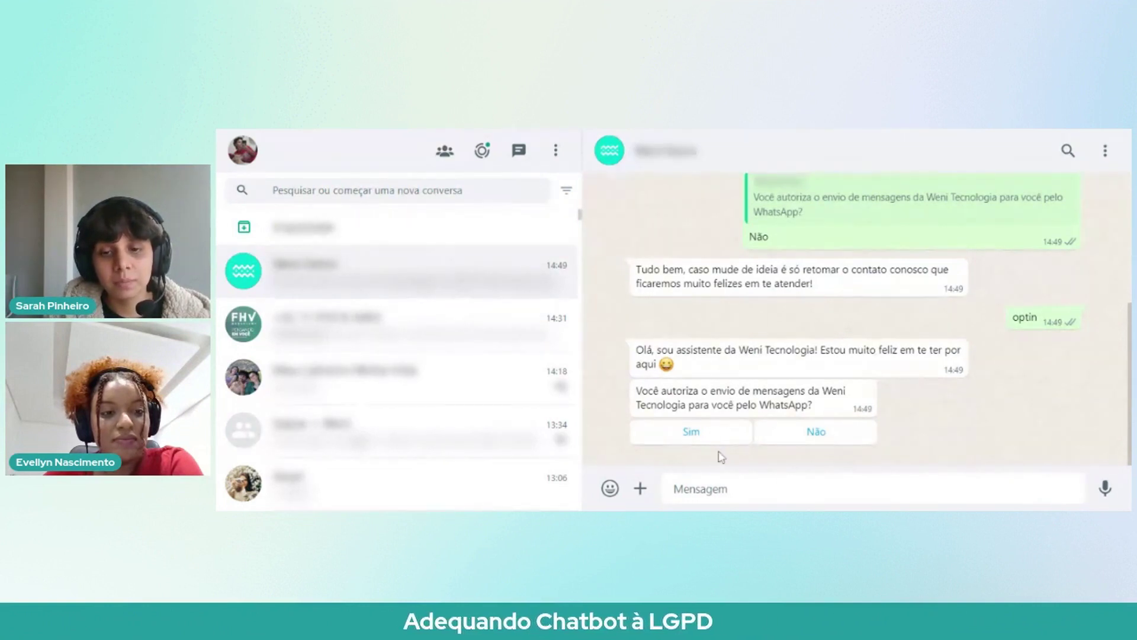
{"action": "left_click", "coordinate": [691, 434]}
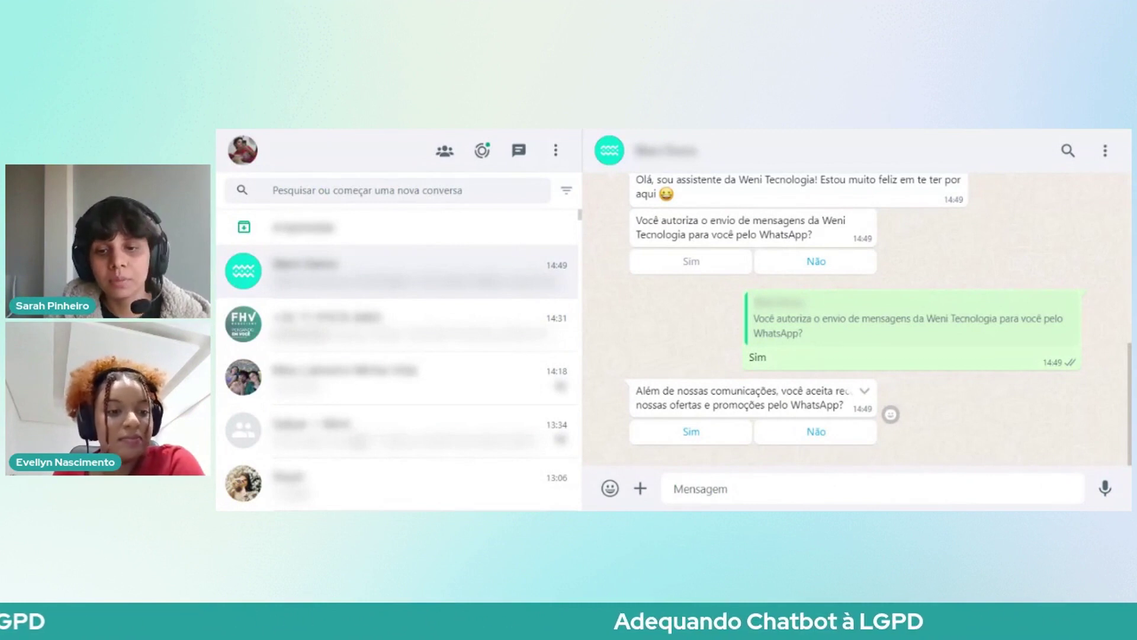
{"action": "left_click", "coordinate": [836, 430]}
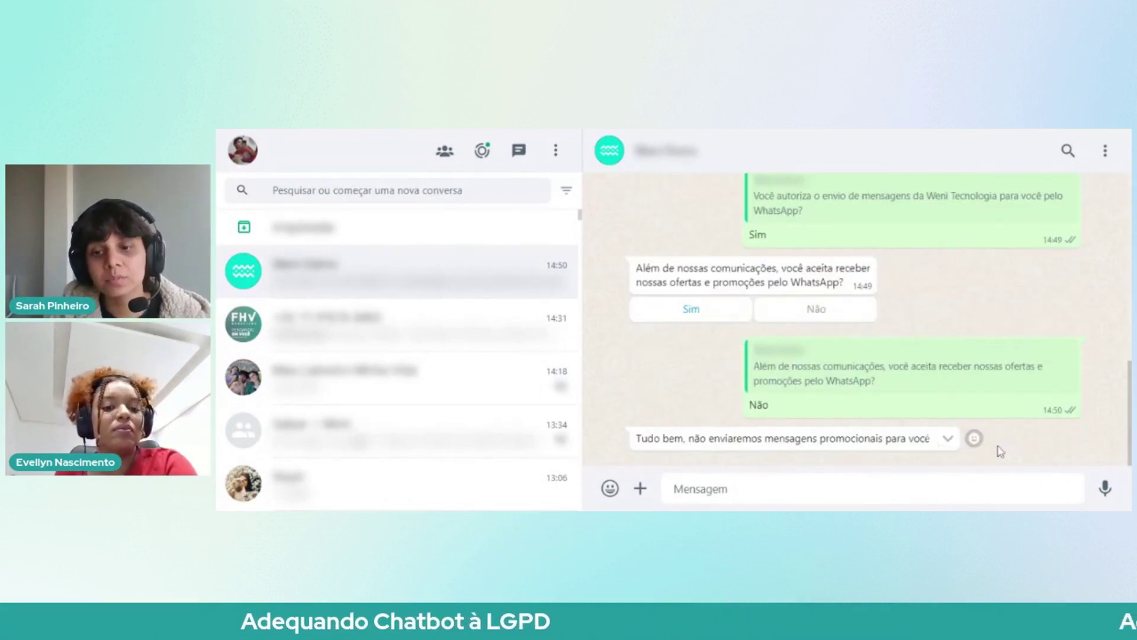
Step: Send 'optin' again and answer Sim to both messaging consent and promotional offers
{"action": "left_click", "coordinate": [797, 487]}
{"action": "type", "text": "optin"}
{"action": "key", "text": "Return"}
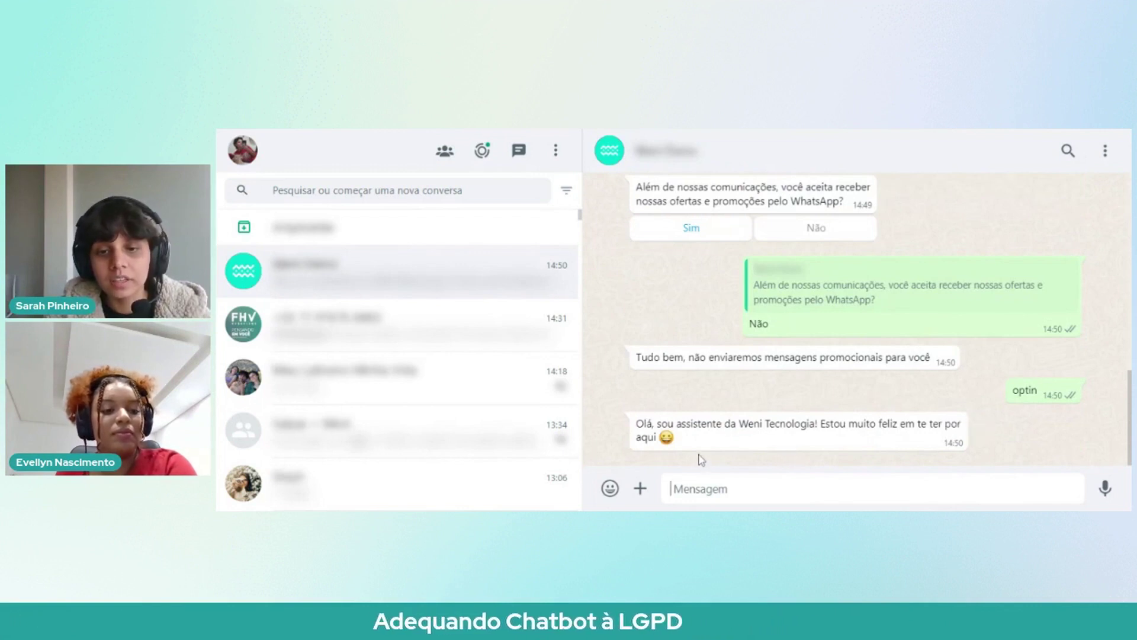
{"action": "left_click", "coordinate": [696, 435]}
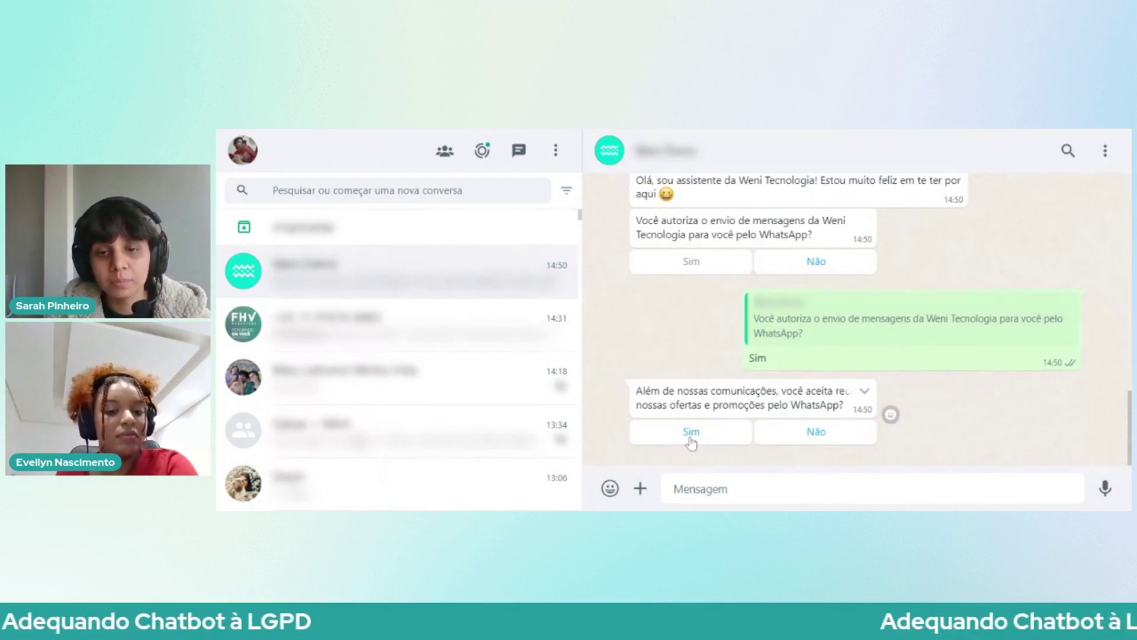
{"action": "left_click", "coordinate": [690, 433]}
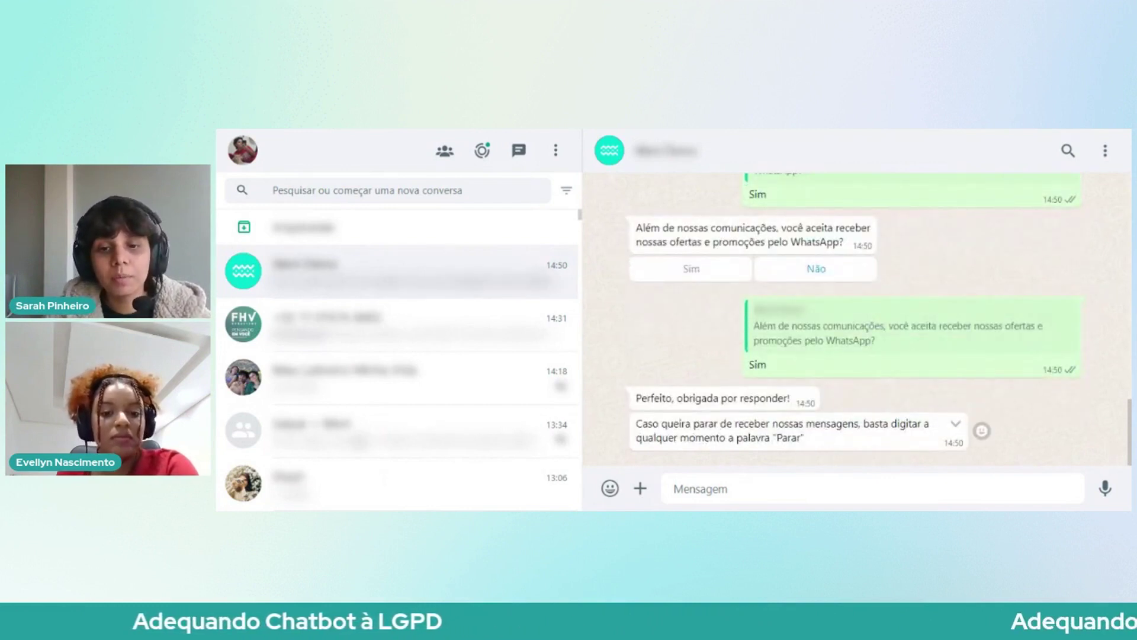
Step: Highlight the word 'Parar' in the bot's stop instructions
{"action": "left_click_drag", "start_coordinate": [826, 442], "coordinate": [736, 424]}
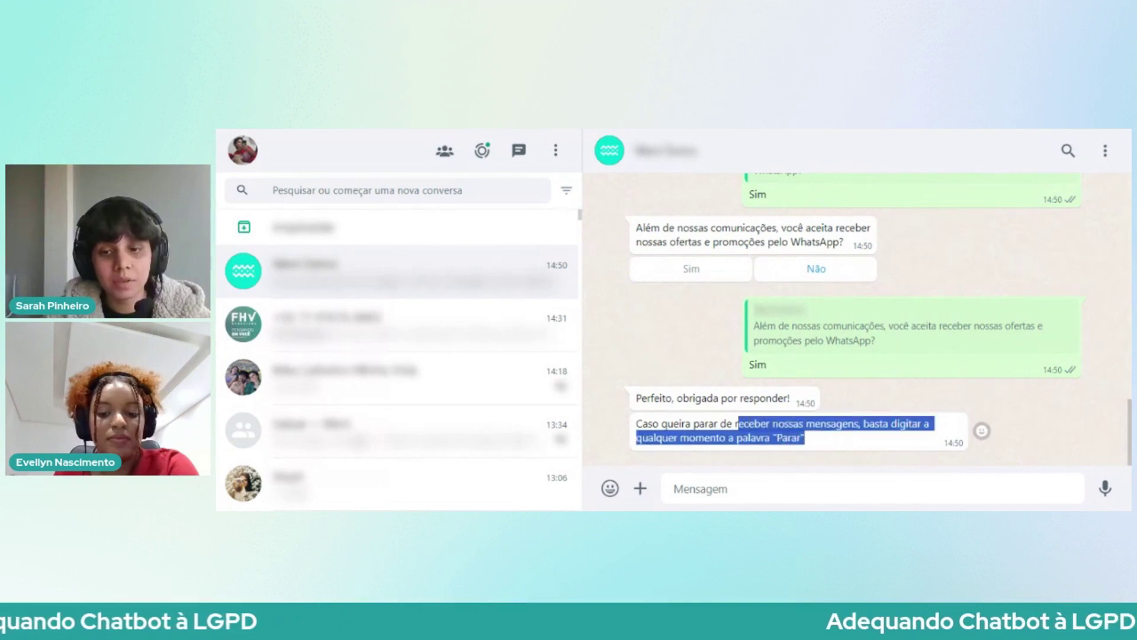
{"action": "left_click", "coordinate": [736, 424]}
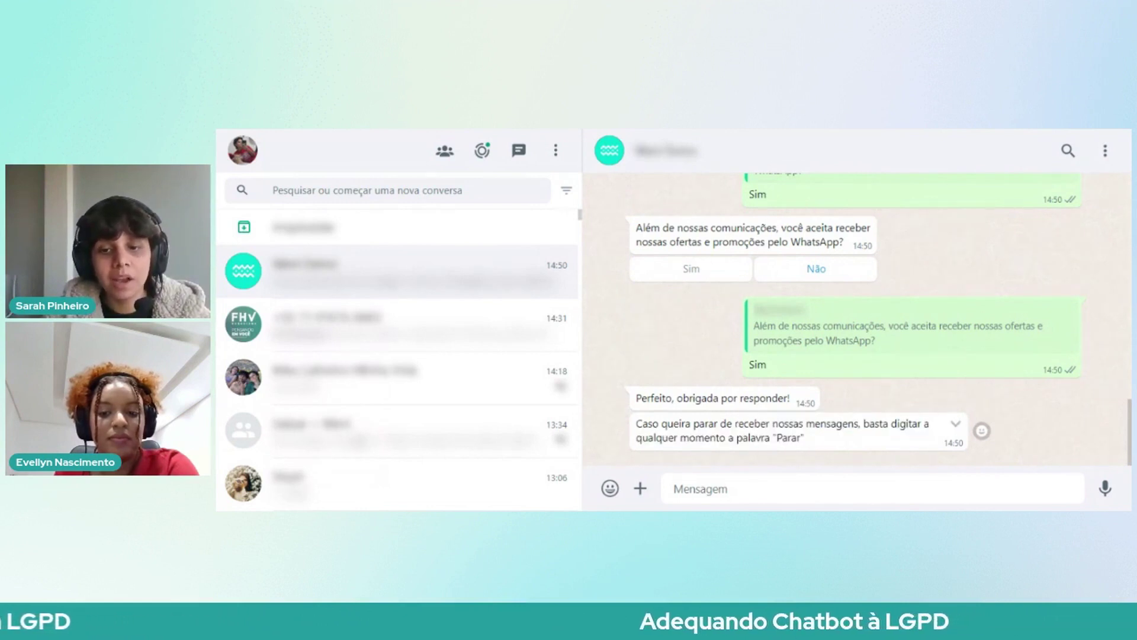
{"action": "double_click", "coordinate": [788, 438]}
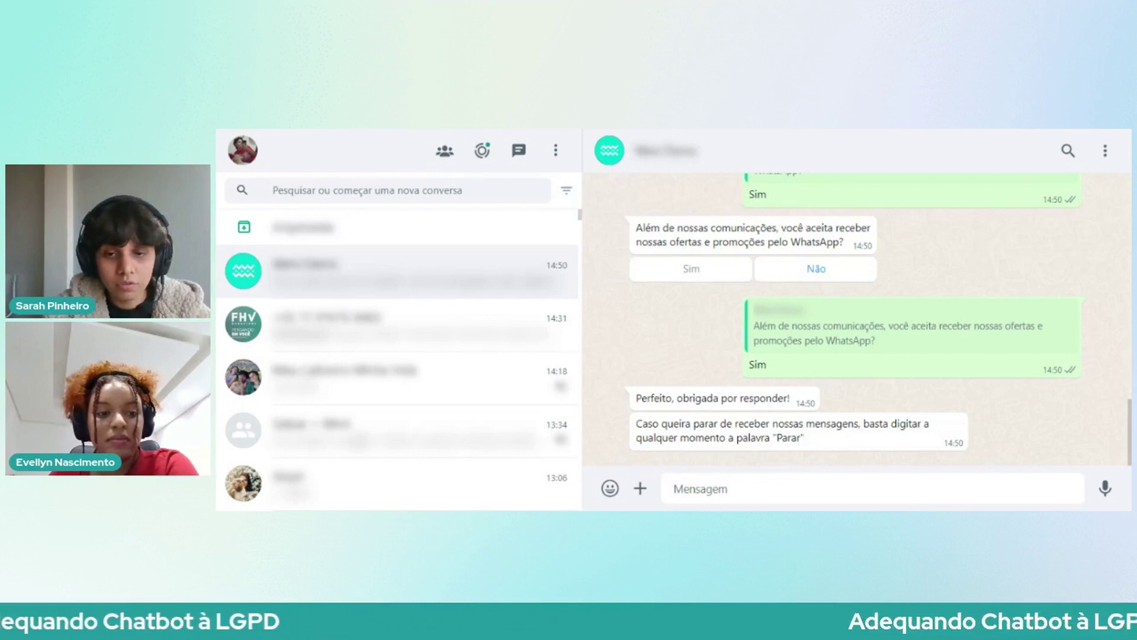
Step: Send 'parar' to the bot to stop receiving its messages
{"action": "type", "text": "parar"}
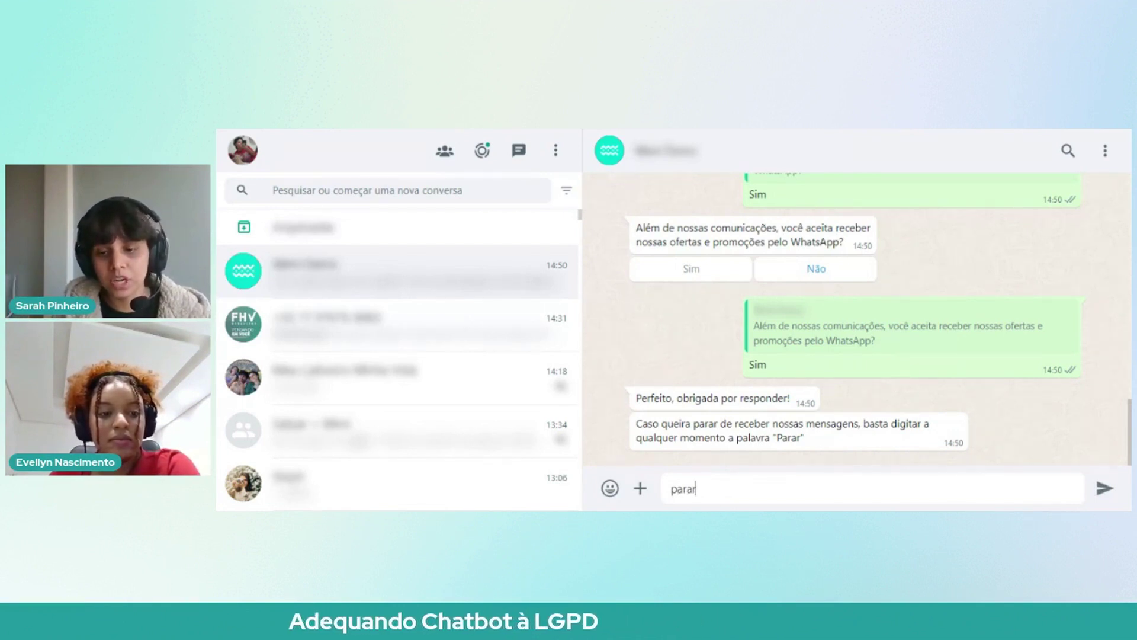
{"action": "key", "text": "Return"}
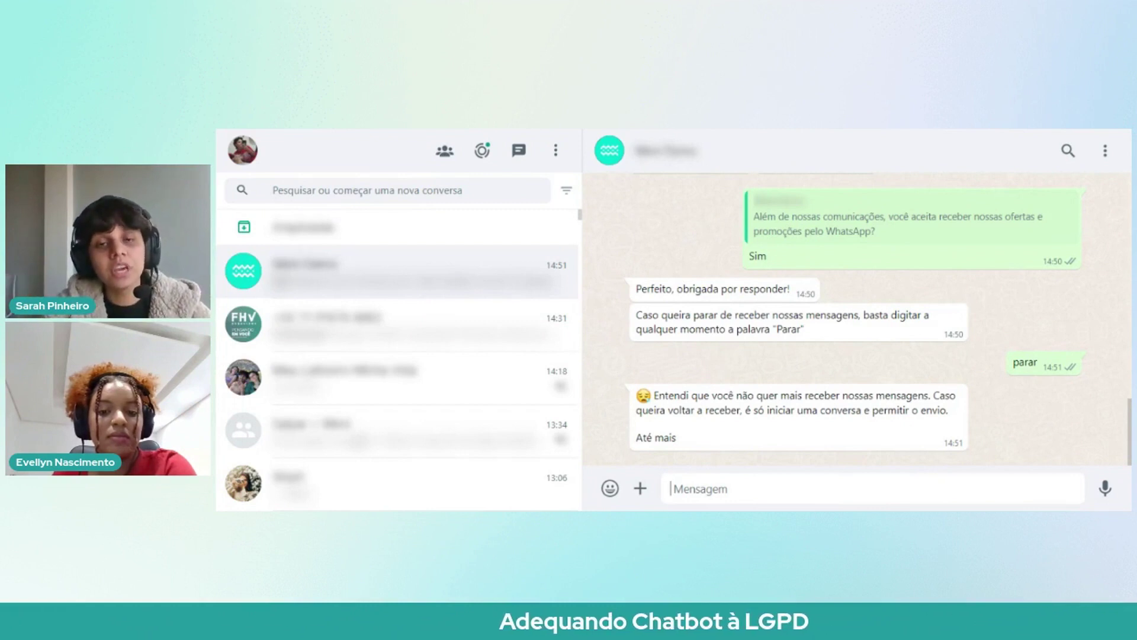
Step: Send 'lgpd' and highlight the bot's greeting and privacy policy lines
{"action": "type", "text": "lgpd"}
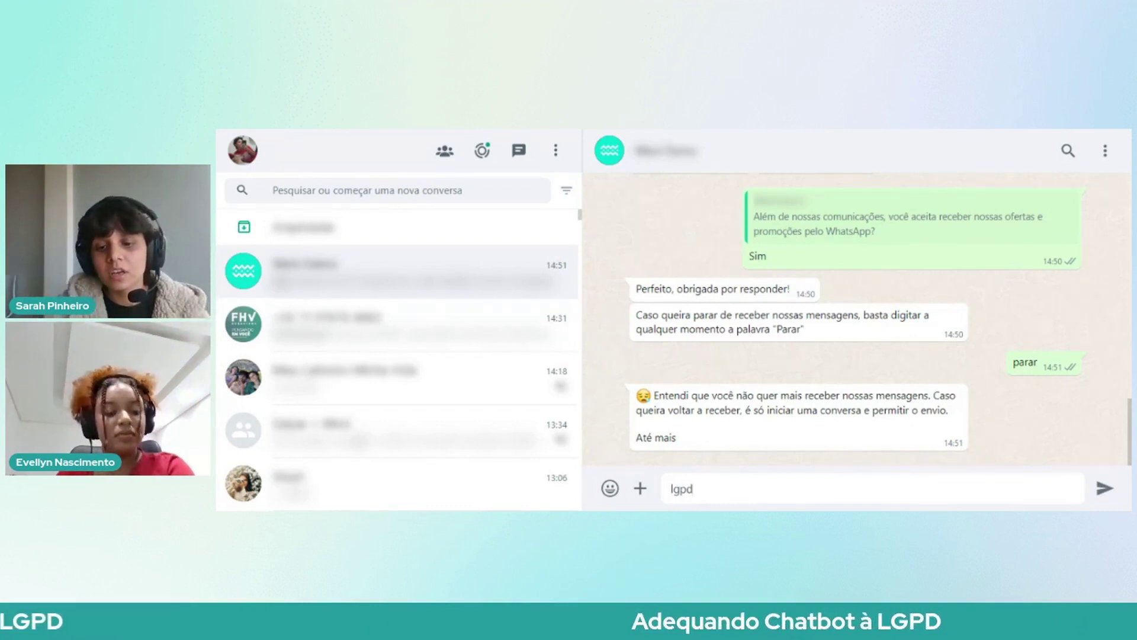
{"action": "key", "text": "Return"}
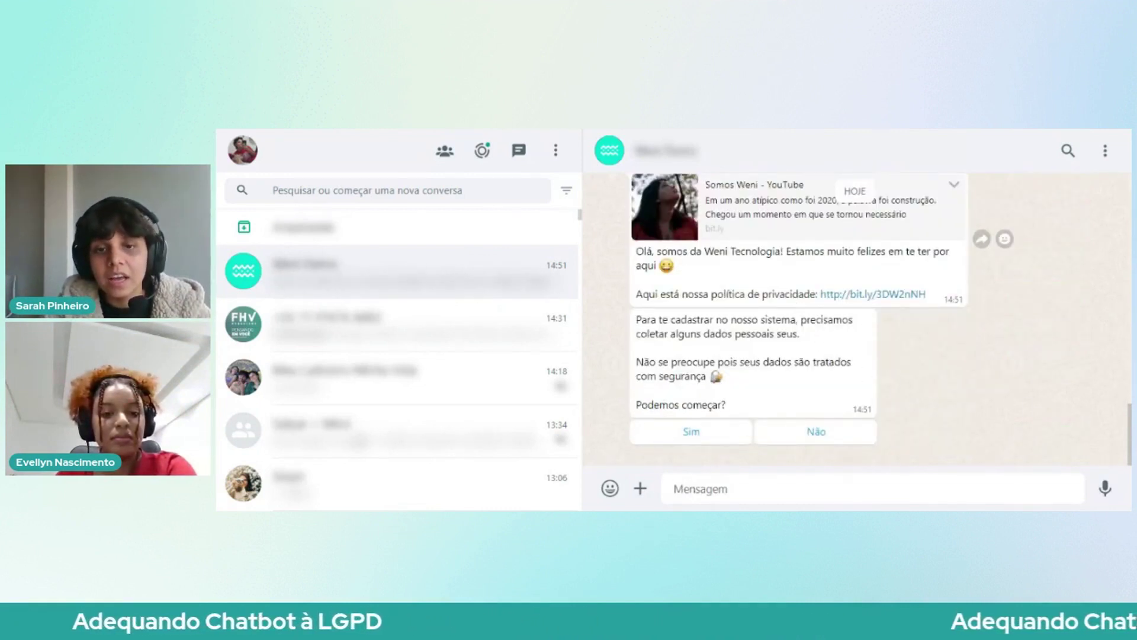
{"action": "left_click_drag", "start_coordinate": [633, 251], "coordinate": [681, 252]}
{"action": "left_click", "coordinate": [769, 268]}
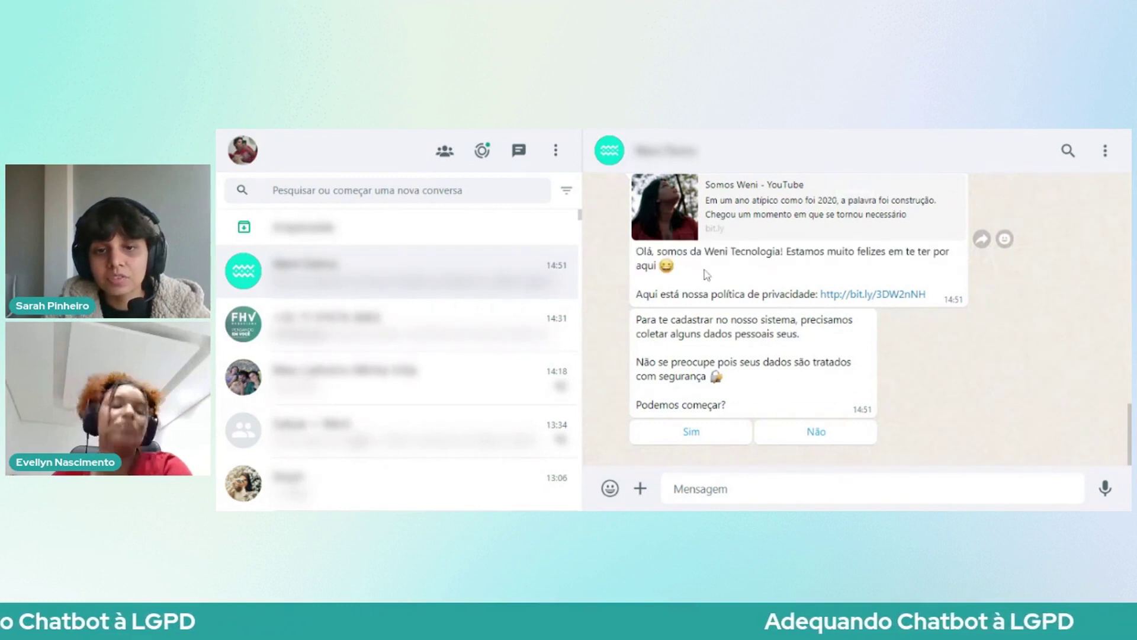
{"action": "left_click_drag", "start_coordinate": [768, 267], "coordinate": [803, 294]}
{"action": "left_click", "coordinate": [635, 294]}
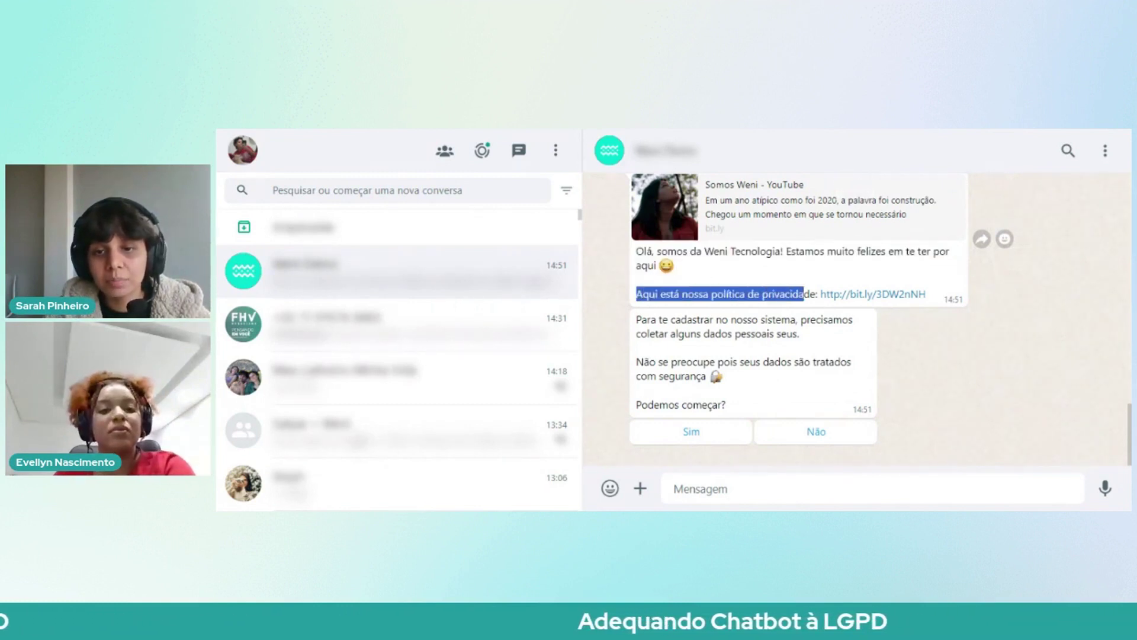
{"action": "left_click", "coordinate": [817, 294]}
{"action": "scroll", "coordinate": [818, 294], "scroll_direction": "up", "scroll_amount": 1}
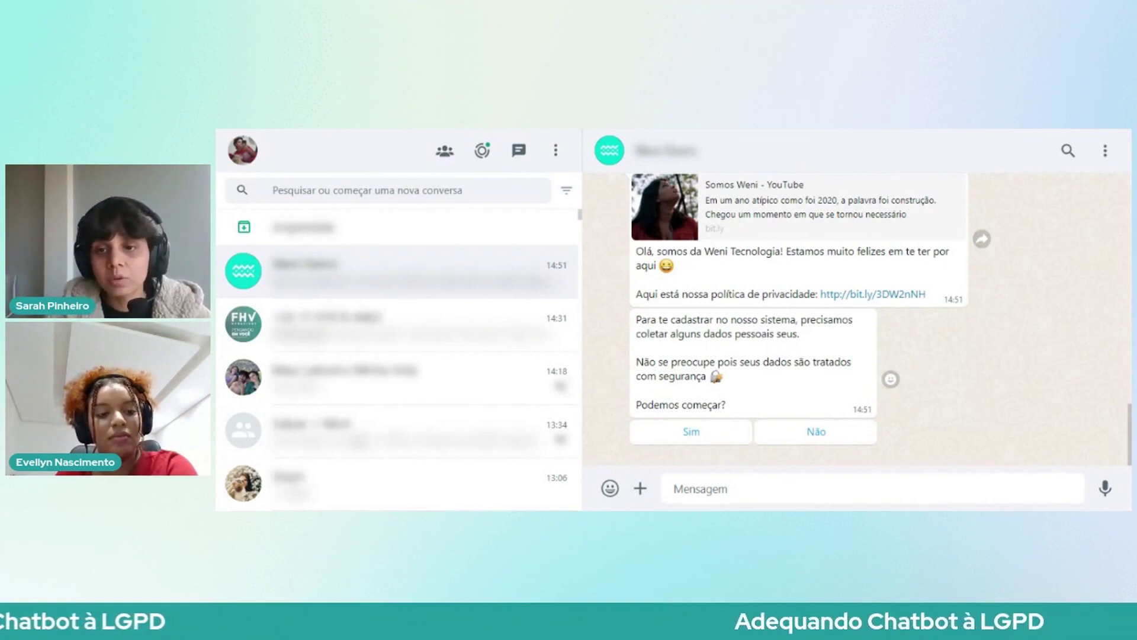
Step: Agree to begin registration and send the contact's full name
{"action": "left_click", "coordinate": [691, 432]}
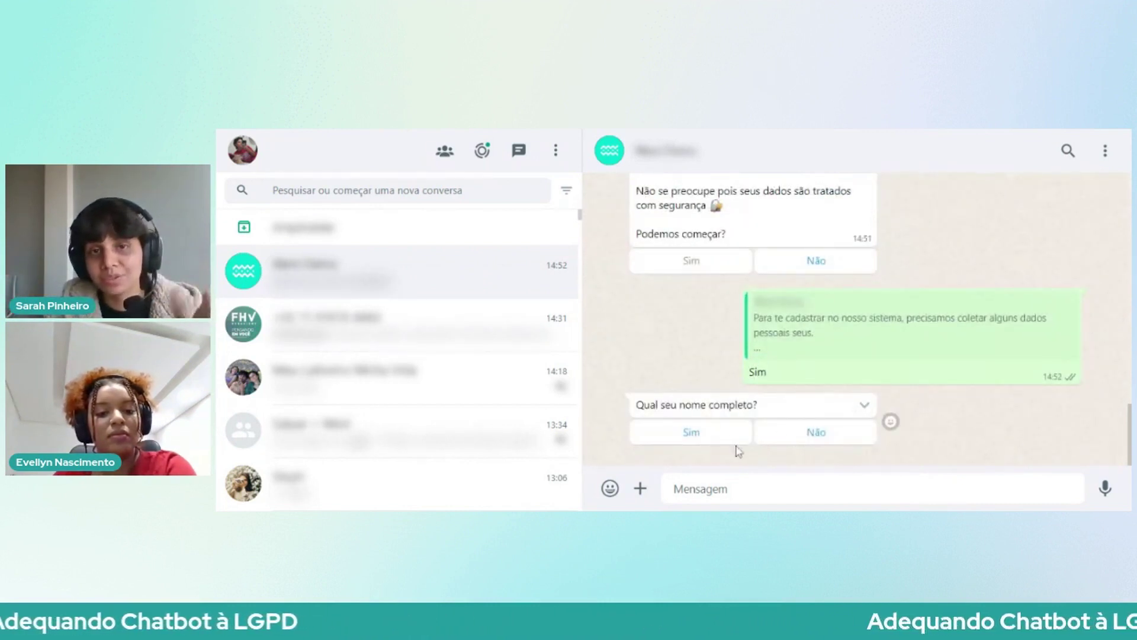
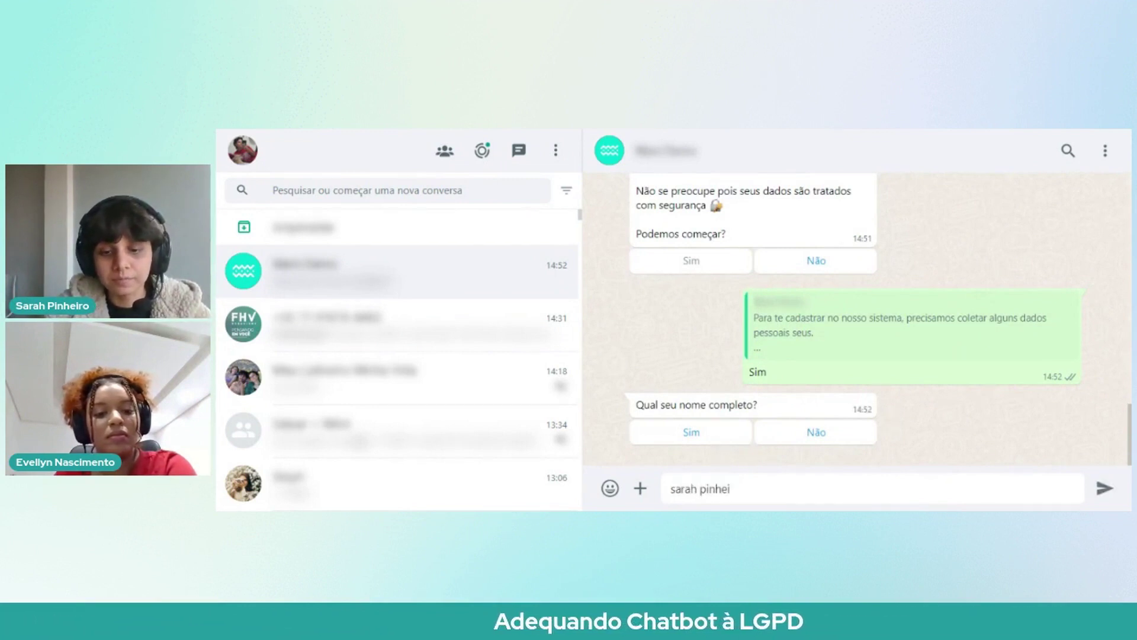
{"action": "key", "text": "Return"}
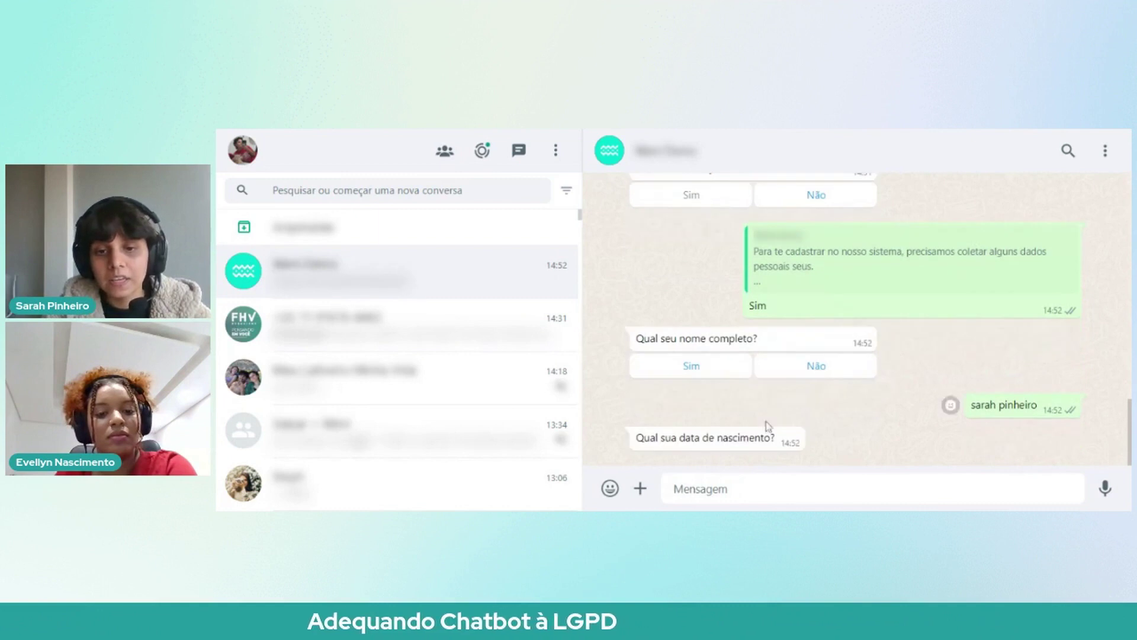
Step: Send the birth date, then resend it in DD MM YYYY format with the full year
{"action": "type", "text": "07 08 200"}
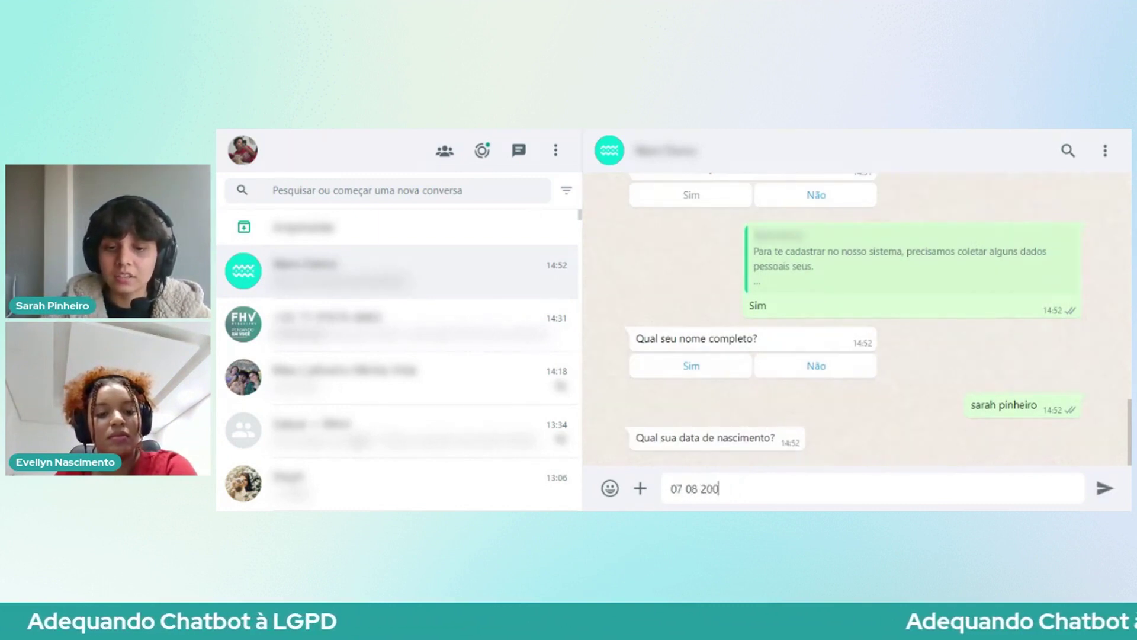
{"action": "key", "text": "Return"}
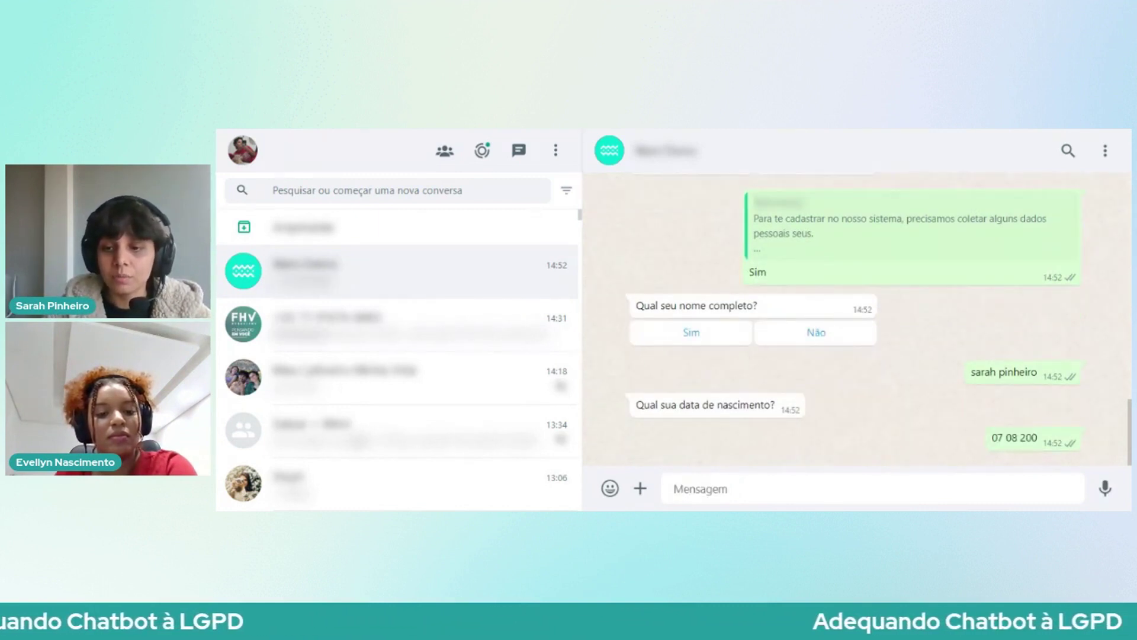
{"action": "type", "text": "07"}
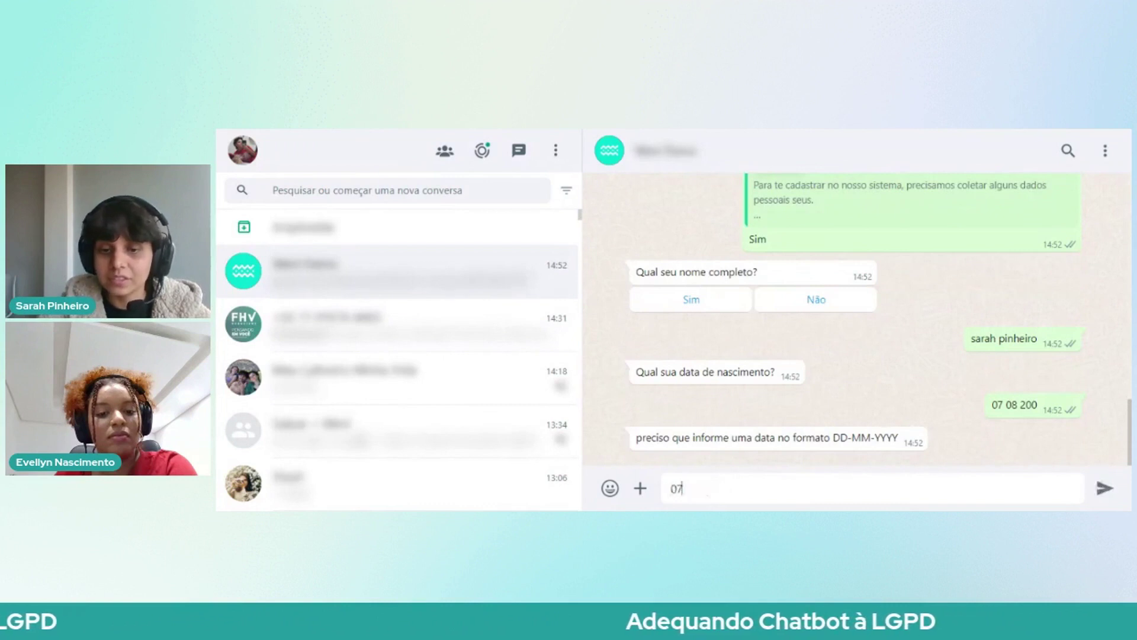
{"action": "type", "text": " 08 2000"}
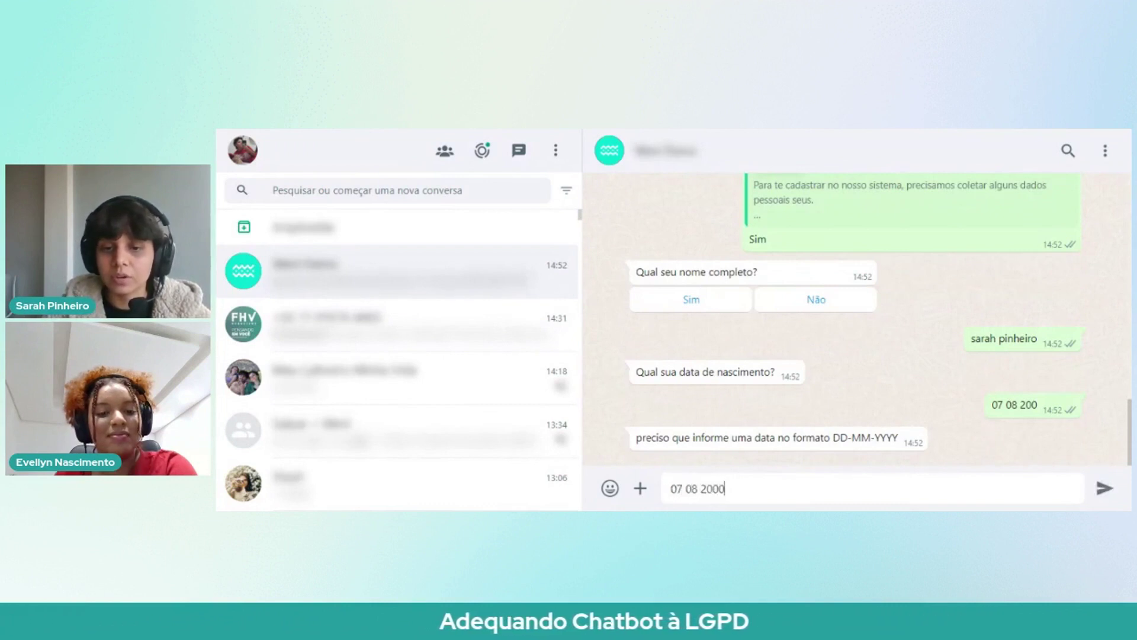
{"action": "key", "text": "Return"}
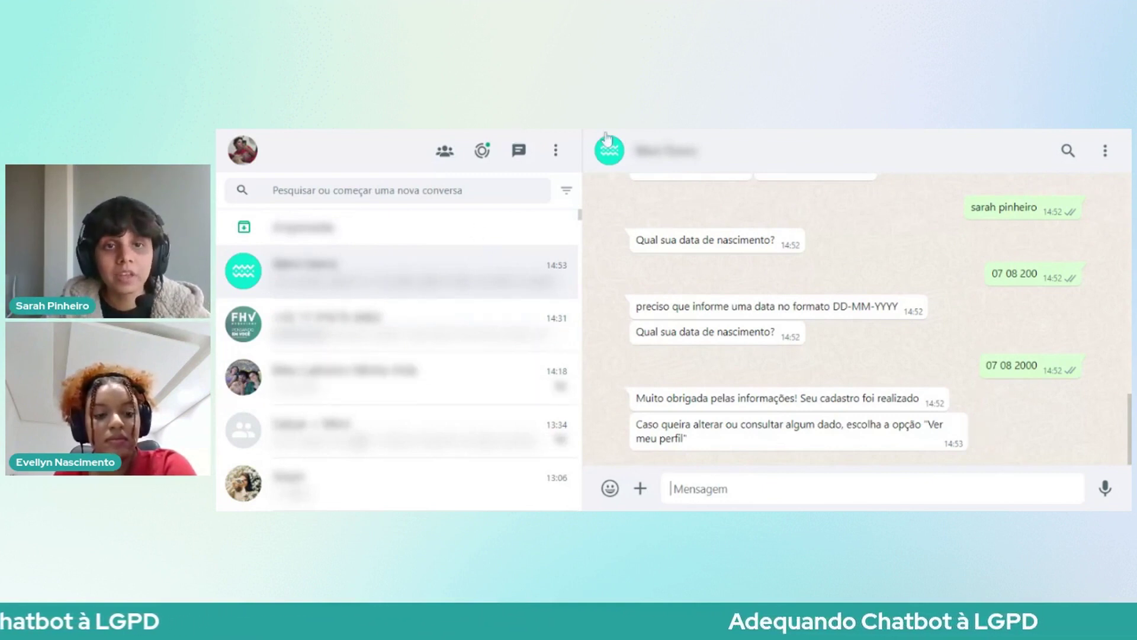
Step: Open the Opt-in flow from the Fluxos list and scroll through its consent branches
{"action": "key", "text": "alt+Tab"}
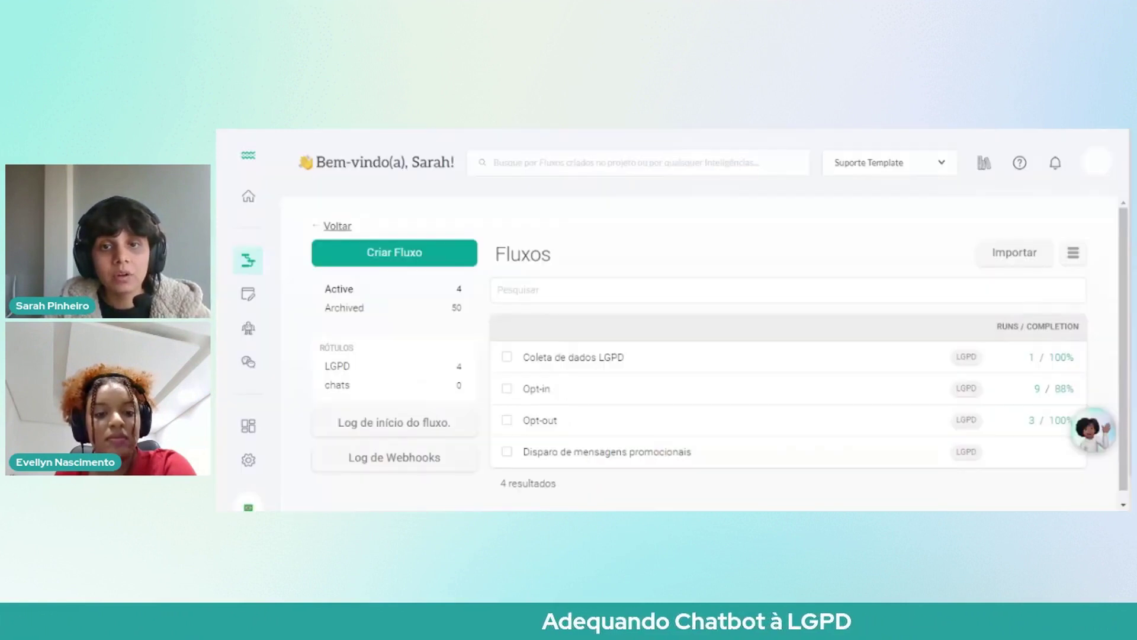
{"action": "scroll", "coordinate": [621, 274], "scroll_direction": "down", "scroll_amount": 1}
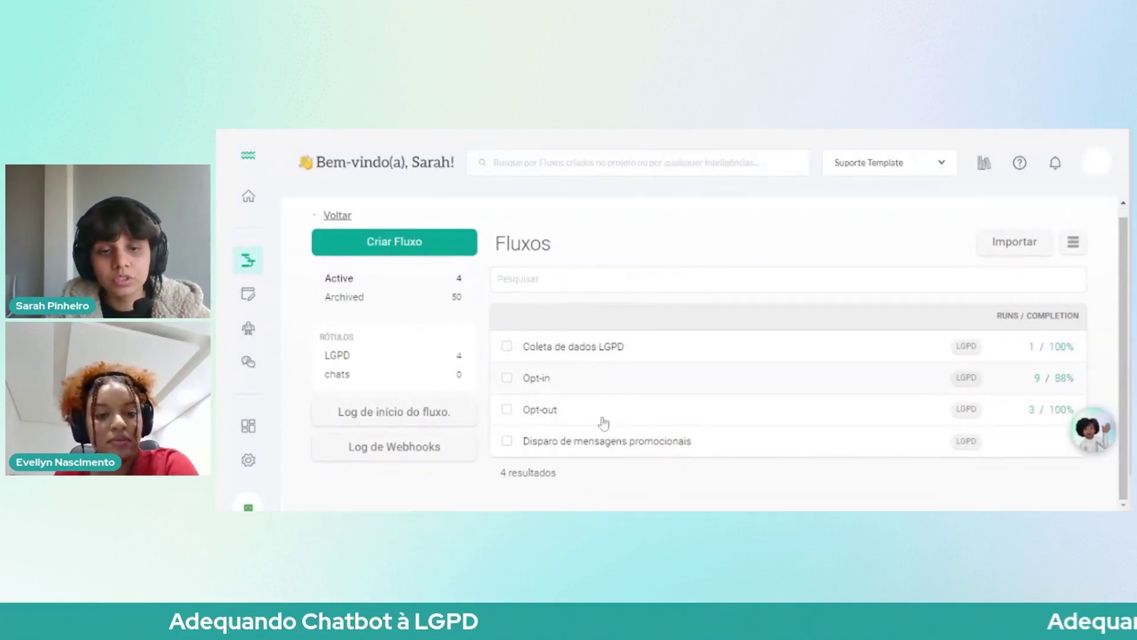
{"action": "left_click", "coordinate": [549, 389]}
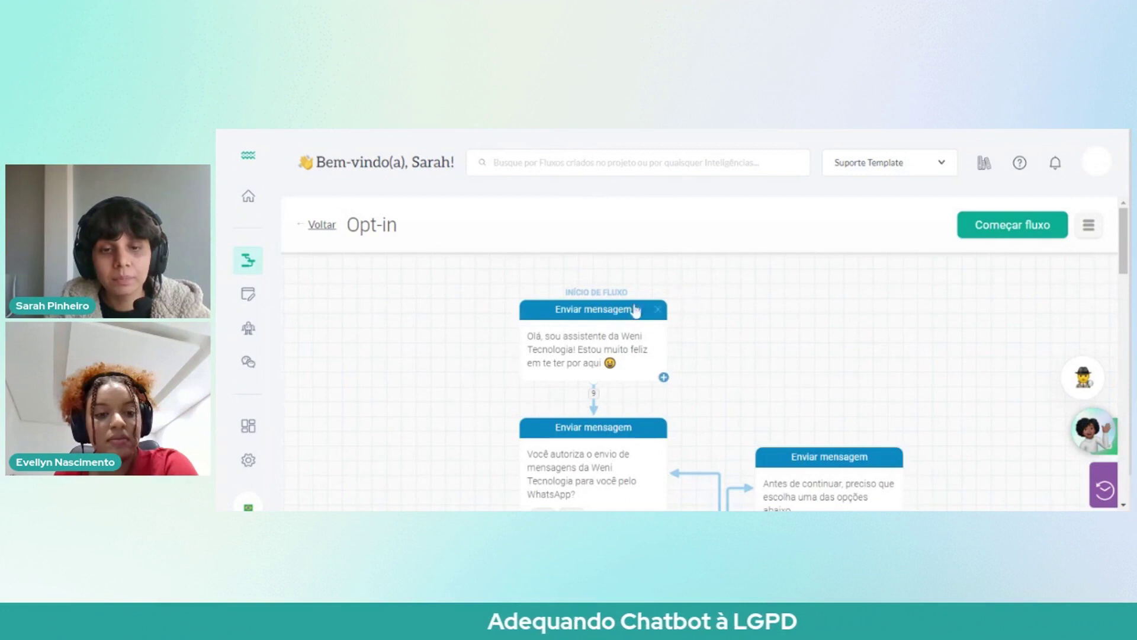
{"action": "scroll", "coordinate": [596, 306], "scroll_direction": "down", "scroll_amount": 1}
{"action": "scroll", "coordinate": [616, 351], "scroll_direction": "down", "scroll_amount": 3}
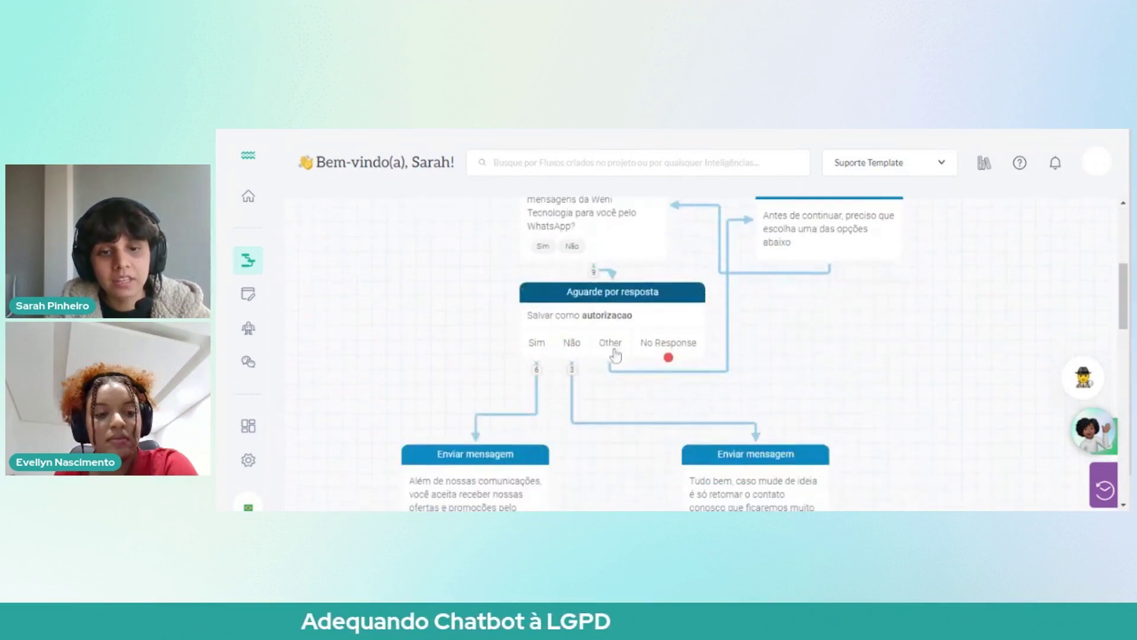
{"action": "scroll", "coordinate": [564, 375], "scroll_direction": "down", "scroll_amount": 2}
{"action": "scroll", "coordinate": [601, 358], "scroll_direction": "up", "scroll_amount": 4}
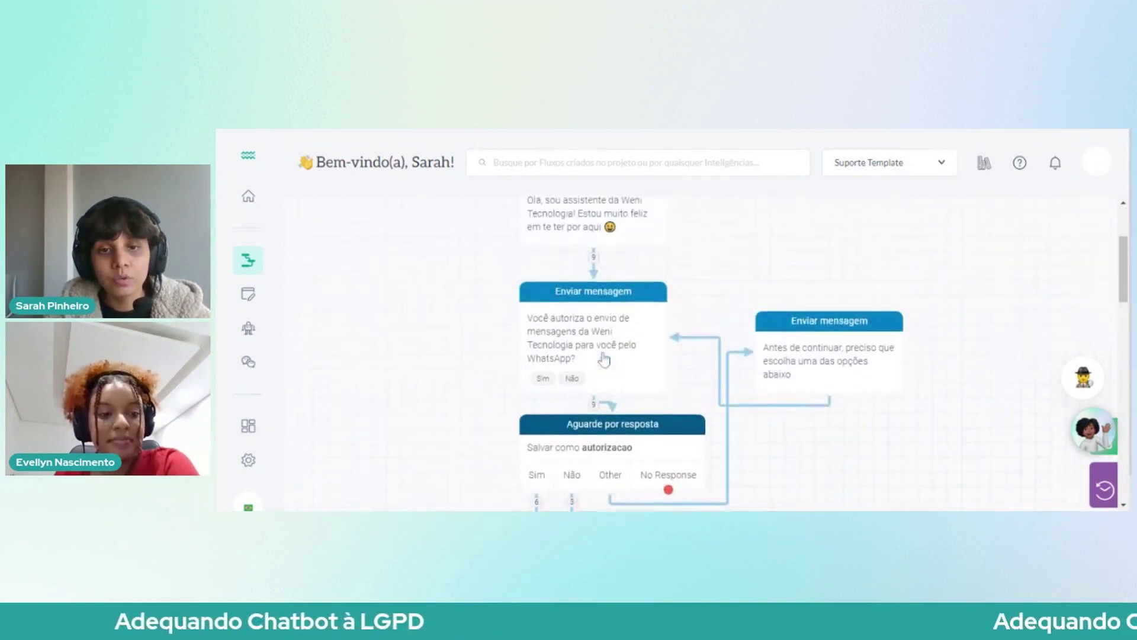
{"action": "scroll", "coordinate": [577, 264], "scroll_direction": "down", "scroll_amount": 4}
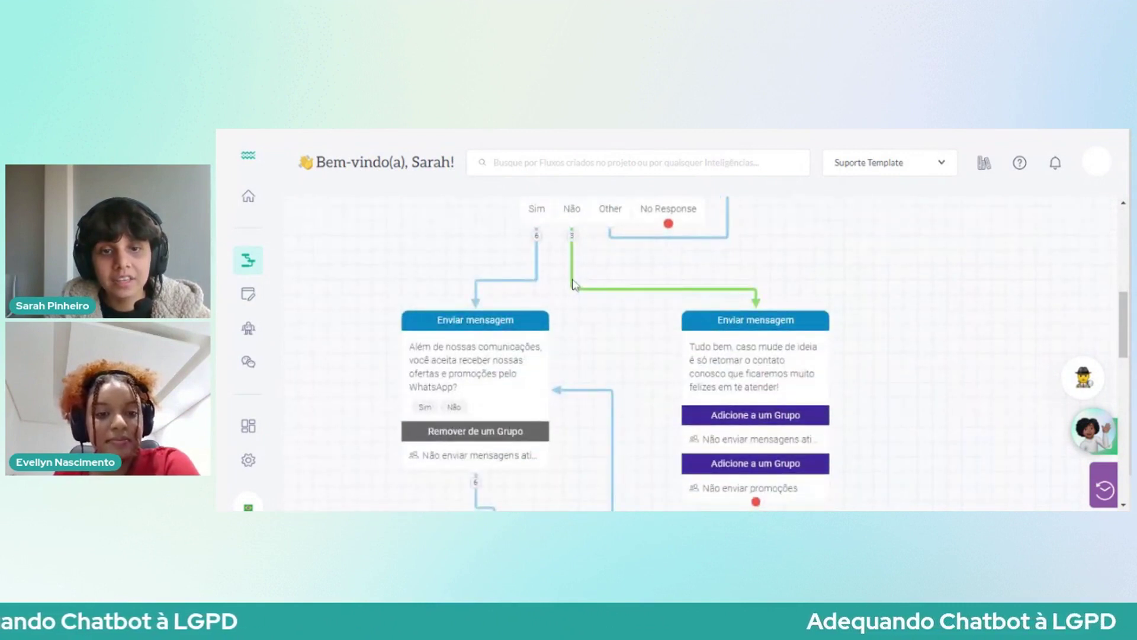
{"action": "scroll", "coordinate": [575, 303], "scroll_direction": "up", "scroll_amount": 1}
{"action": "scroll", "coordinate": [574, 314], "scroll_direction": "down", "scroll_amount": 3}
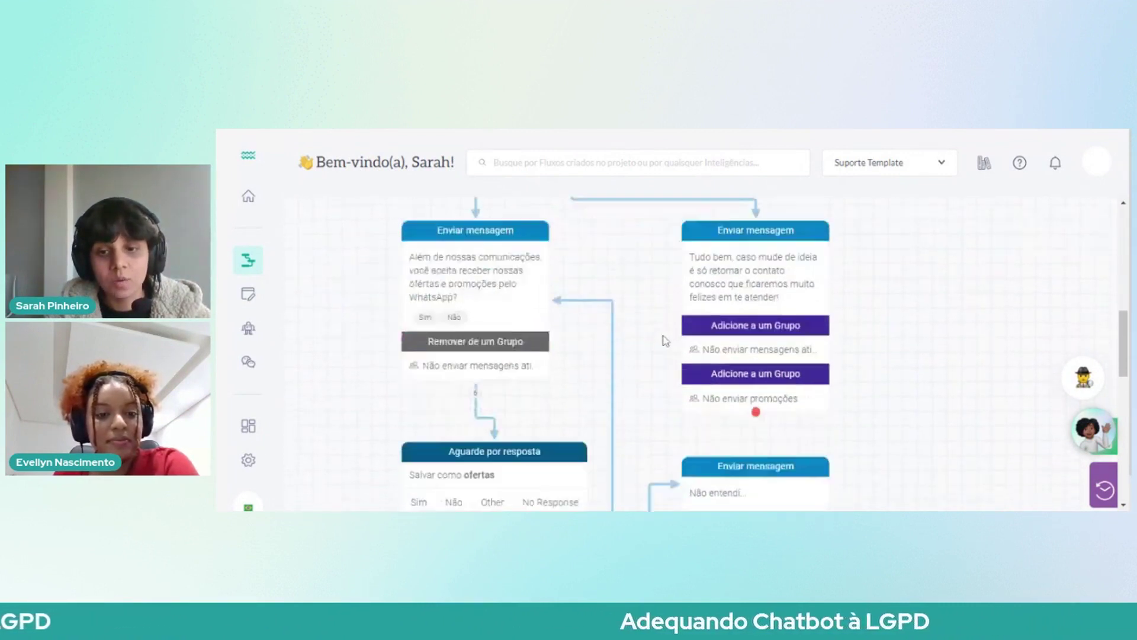
Step: Inspect the groups used by both Adicione a um Grupo nodes without changing them
{"action": "left_click", "coordinate": [754, 318]}
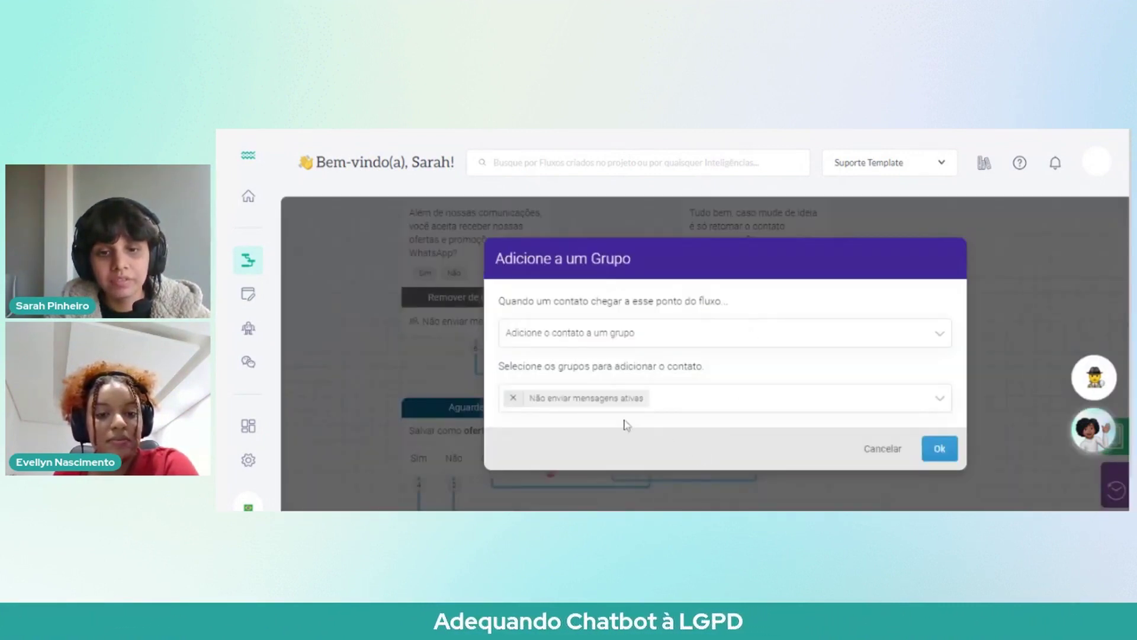
{"action": "left_click", "coordinate": [883, 448]}
{"action": "left_click", "coordinate": [732, 352]}
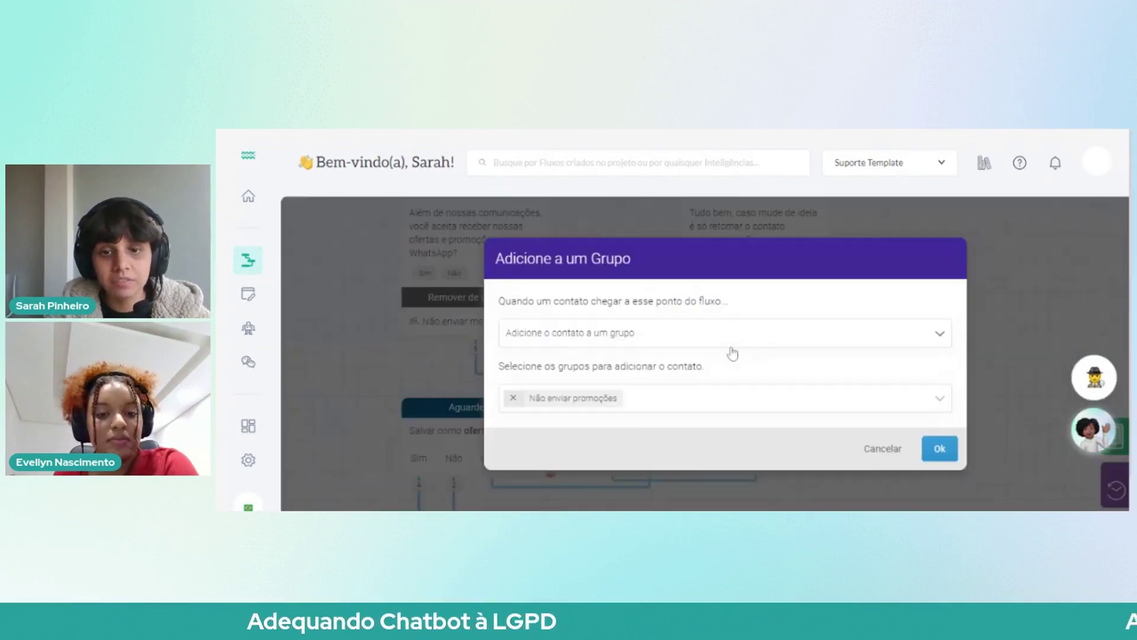
{"action": "left_click", "coordinate": [885, 449]}
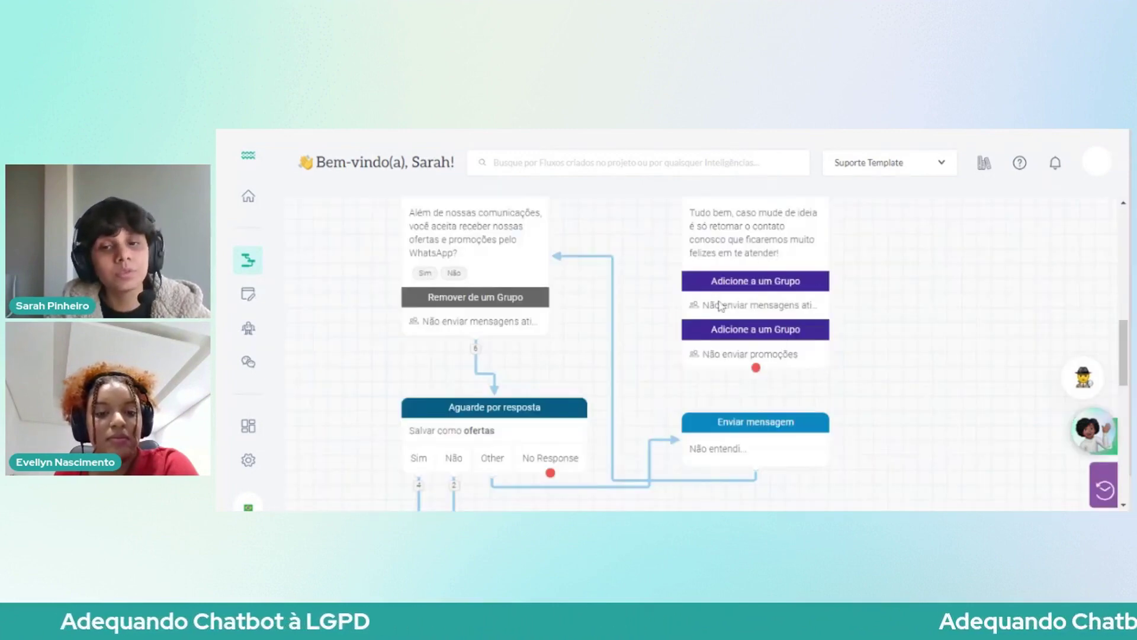
Step: Scroll through the rest of the Opt-in flow's promotion-consent branches
{"action": "scroll", "coordinate": [751, 358], "scroll_direction": "up", "scroll_amount": 3}
{"action": "scroll", "coordinate": [720, 325], "scroll_direction": "down", "scroll_amount": 2}
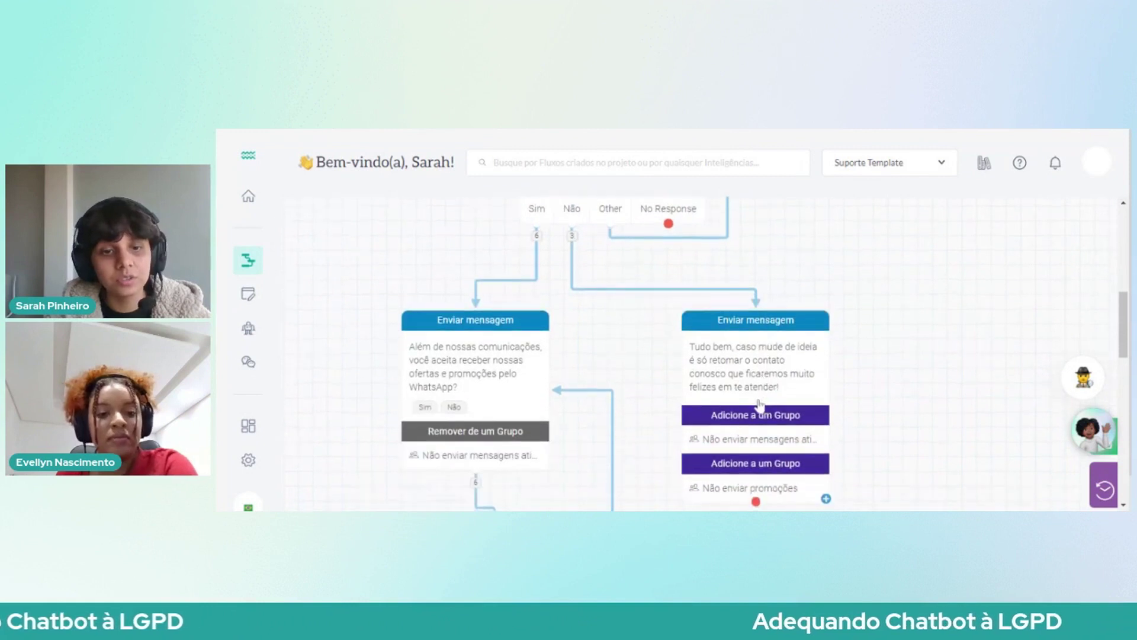
{"action": "scroll", "coordinate": [540, 252], "scroll_direction": "up", "scroll_amount": 1}
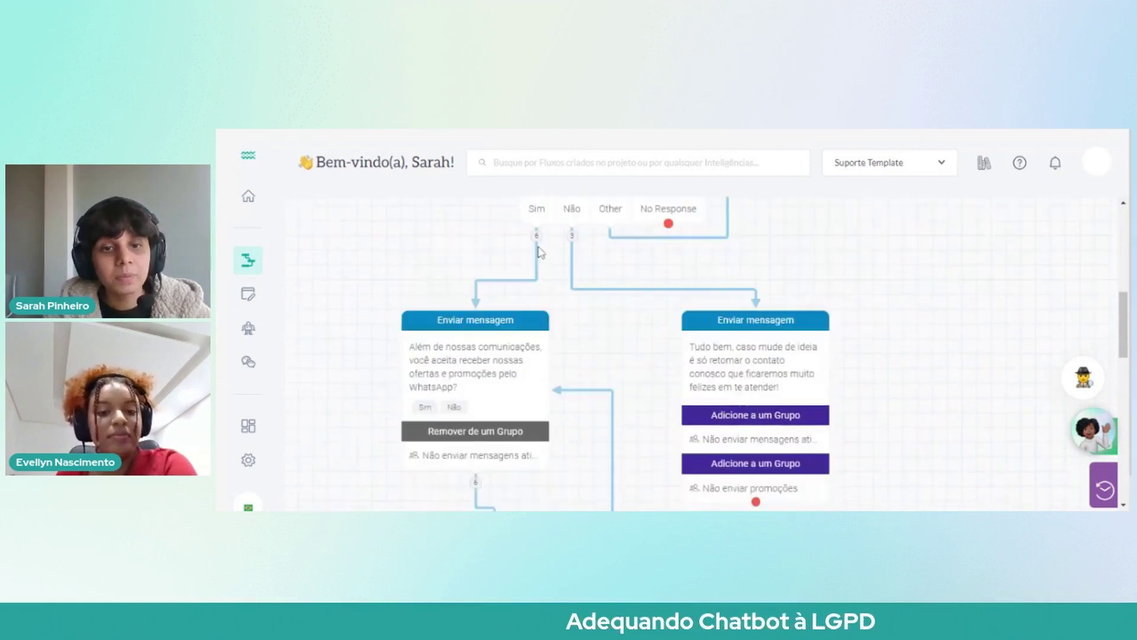
{"action": "scroll", "coordinate": [421, 388], "scroll_direction": "down", "scroll_amount": 1}
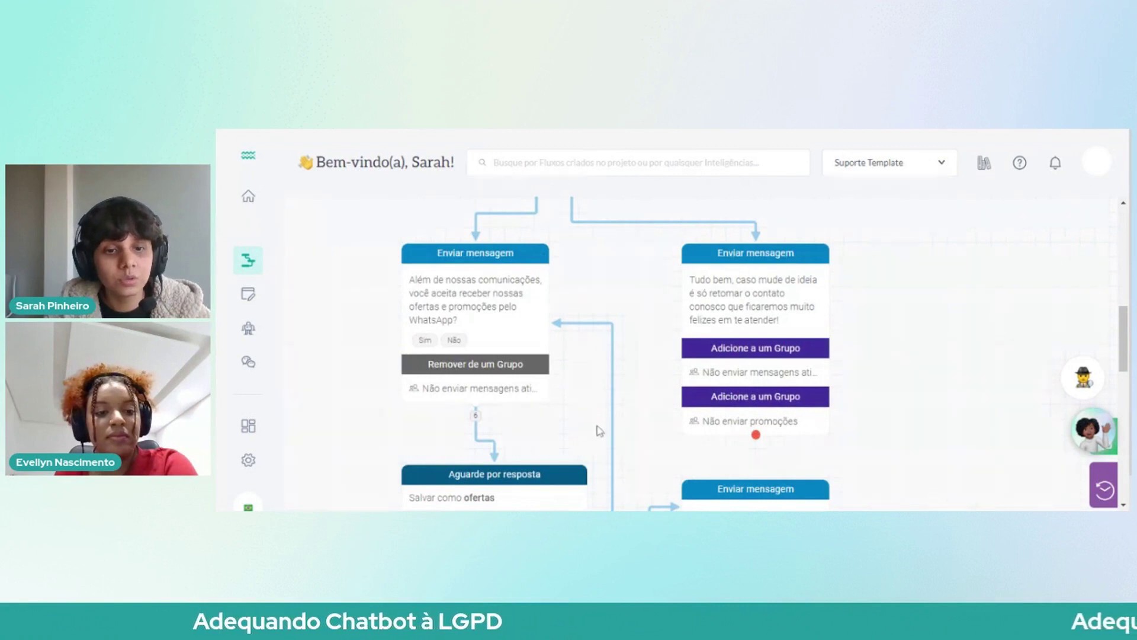
{"action": "scroll", "coordinate": [497, 391], "scroll_direction": "down", "scroll_amount": 1}
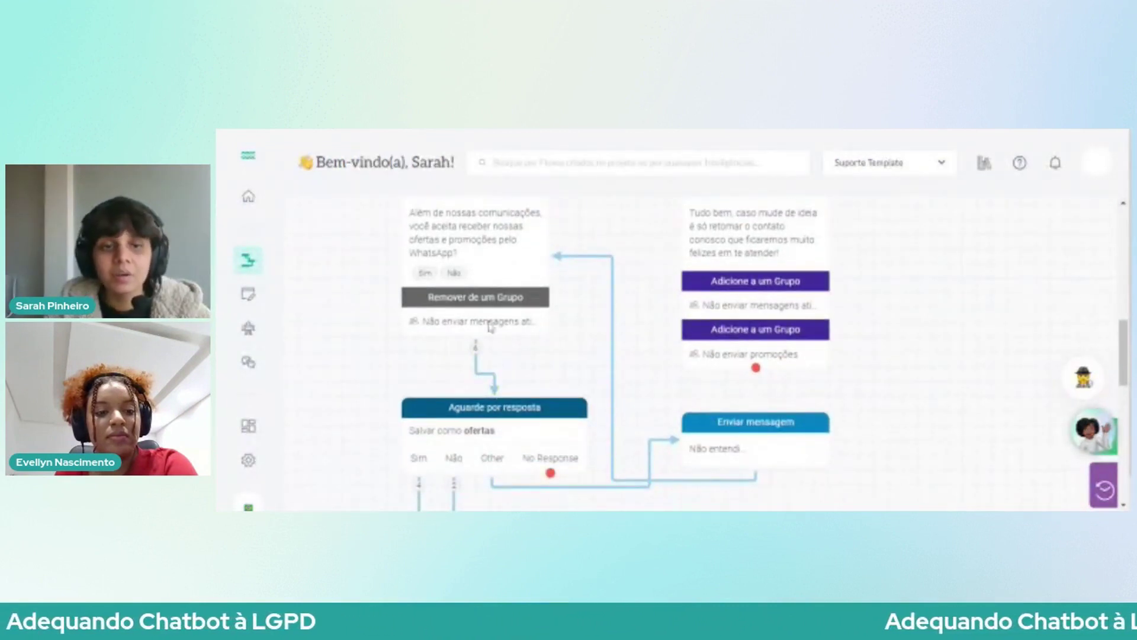
{"action": "scroll", "coordinate": [490, 328], "scroll_direction": "up", "scroll_amount": 1}
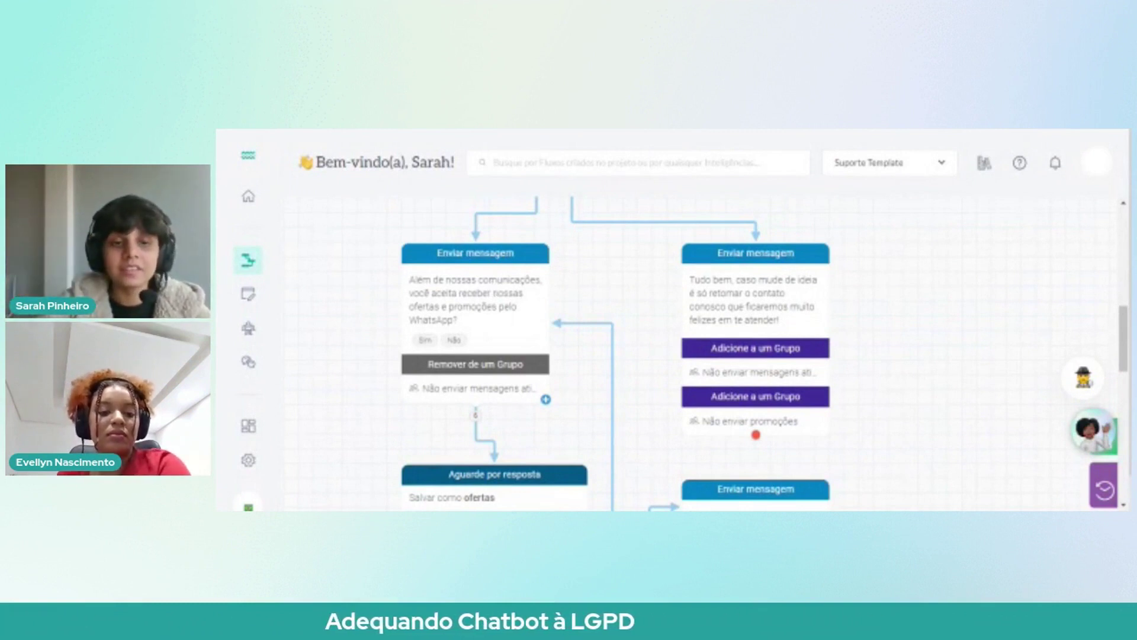
{"action": "scroll", "coordinate": [490, 315], "scroll_direction": "down", "scroll_amount": 4}
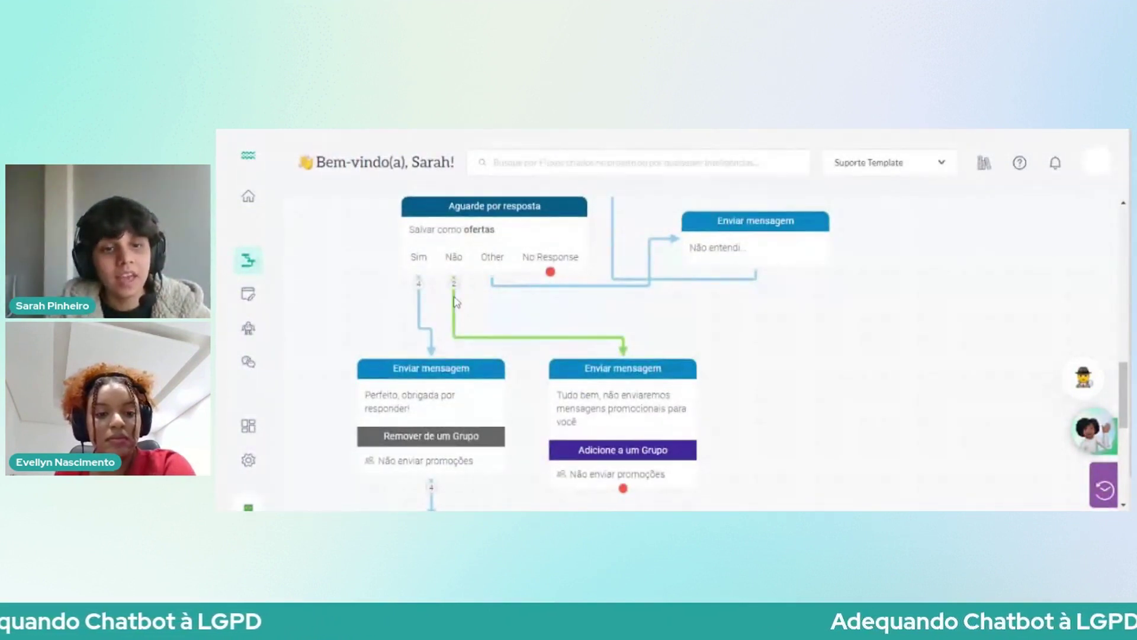
{"action": "scroll", "coordinate": [457, 272], "scroll_direction": "down", "scroll_amount": 1}
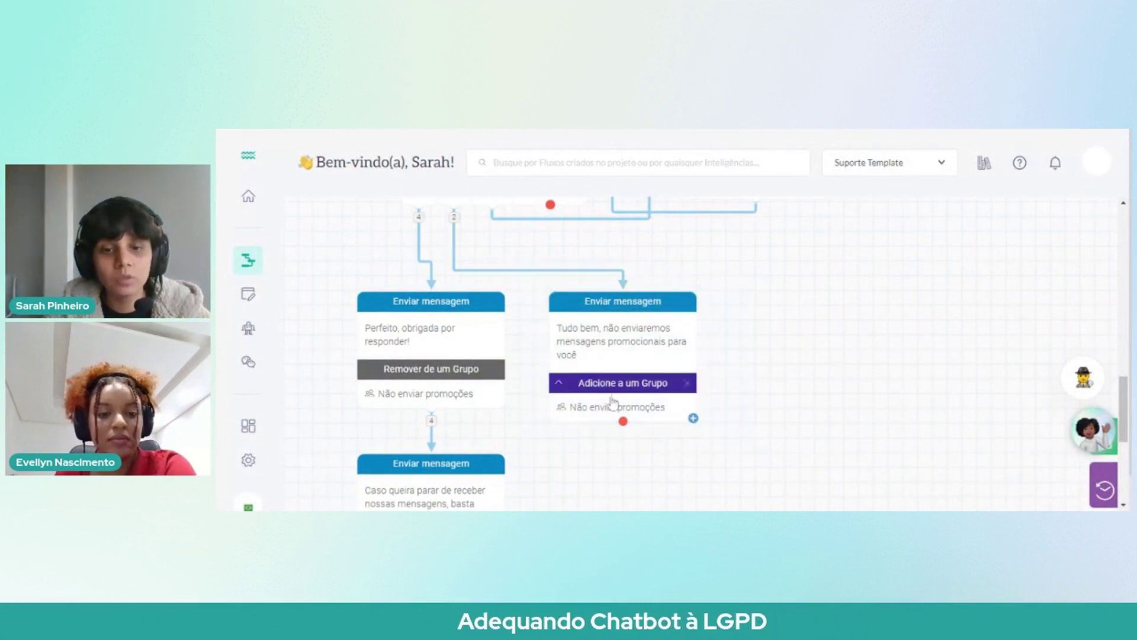
{"action": "scroll", "coordinate": [646, 414], "scroll_direction": "down", "scroll_amount": 1}
{"action": "scroll", "coordinate": [648, 415], "scroll_direction": "up", "scroll_amount": 2}
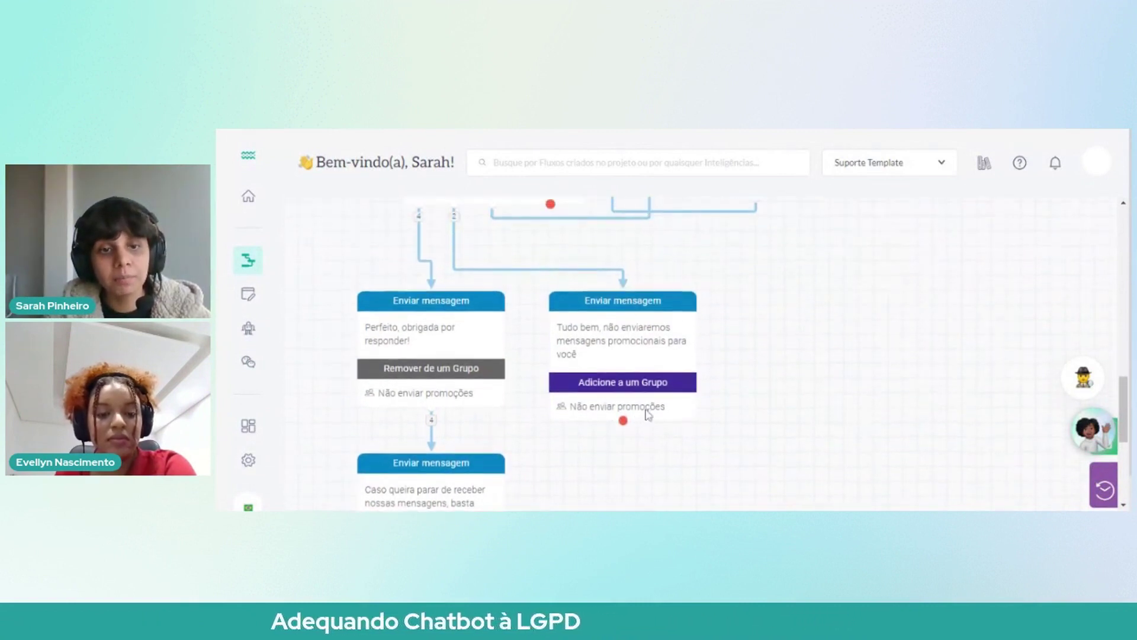
{"action": "scroll", "coordinate": [647, 415], "scroll_direction": "up", "scroll_amount": 2}
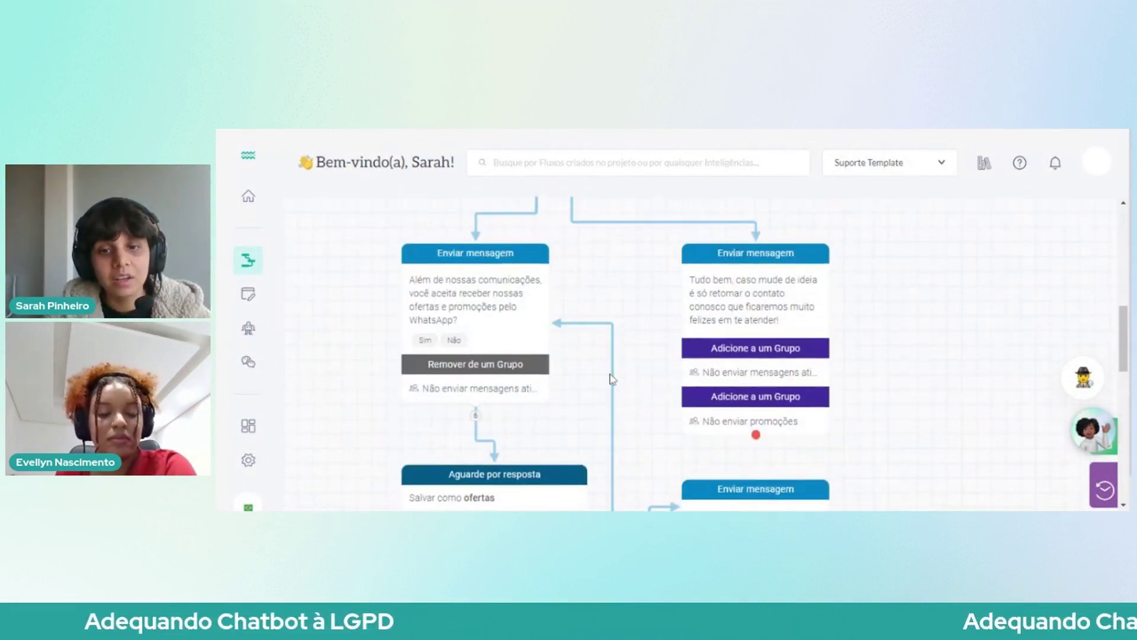
{"action": "scroll", "coordinate": [612, 379], "scroll_direction": "down", "scroll_amount": 2}
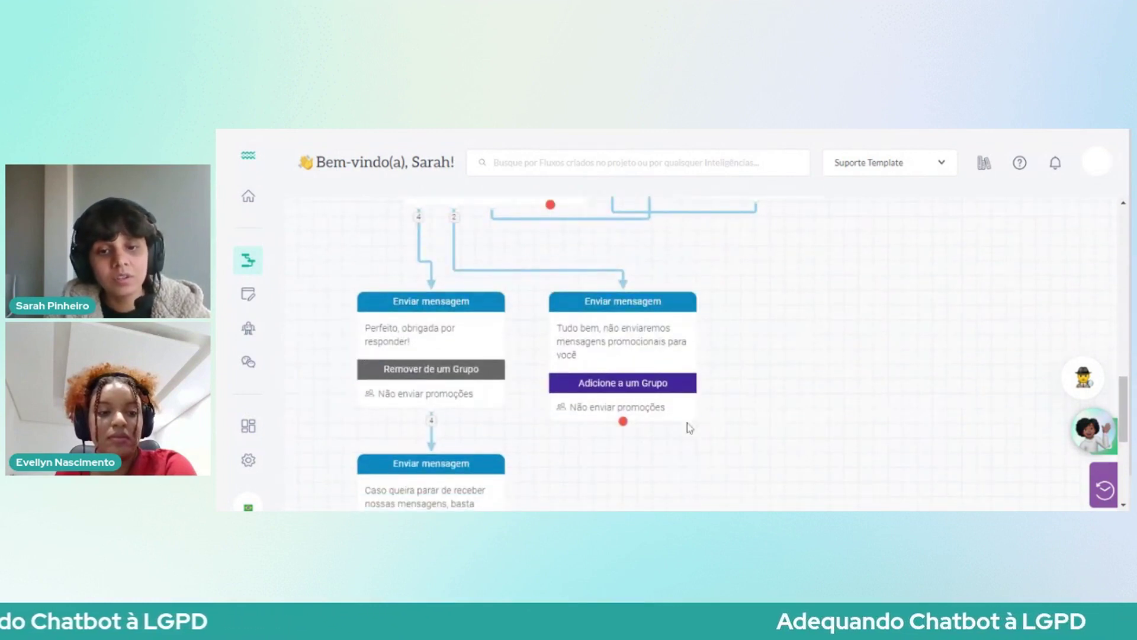
{"action": "scroll", "coordinate": [678, 427], "scroll_direction": "down", "scroll_amount": 1}
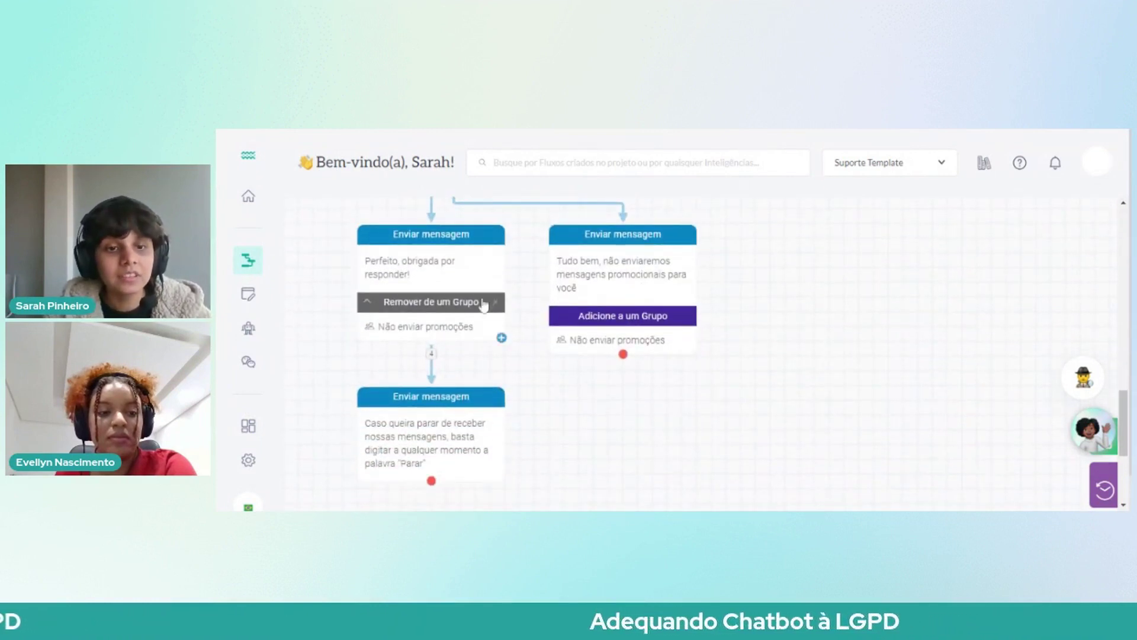
{"action": "scroll", "coordinate": [610, 352], "scroll_direction": "up", "scroll_amount": 10}
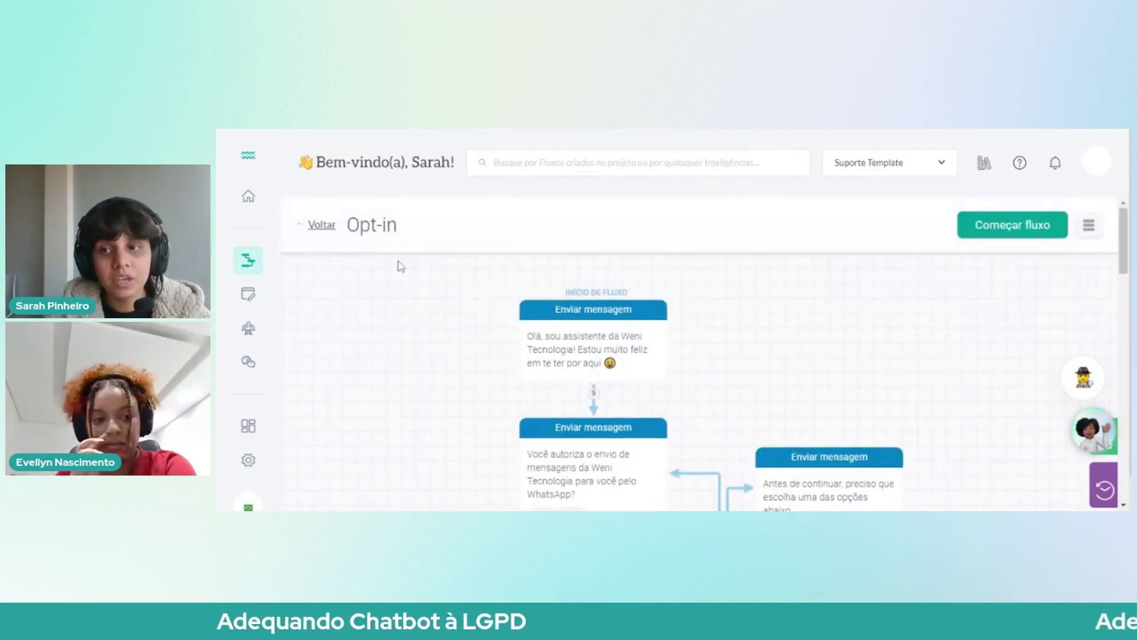
Step: Open the Opt-out flow, view its Adicione a um Grupo groups, then return to Fluxos
{"action": "left_click", "coordinate": [248, 260]}
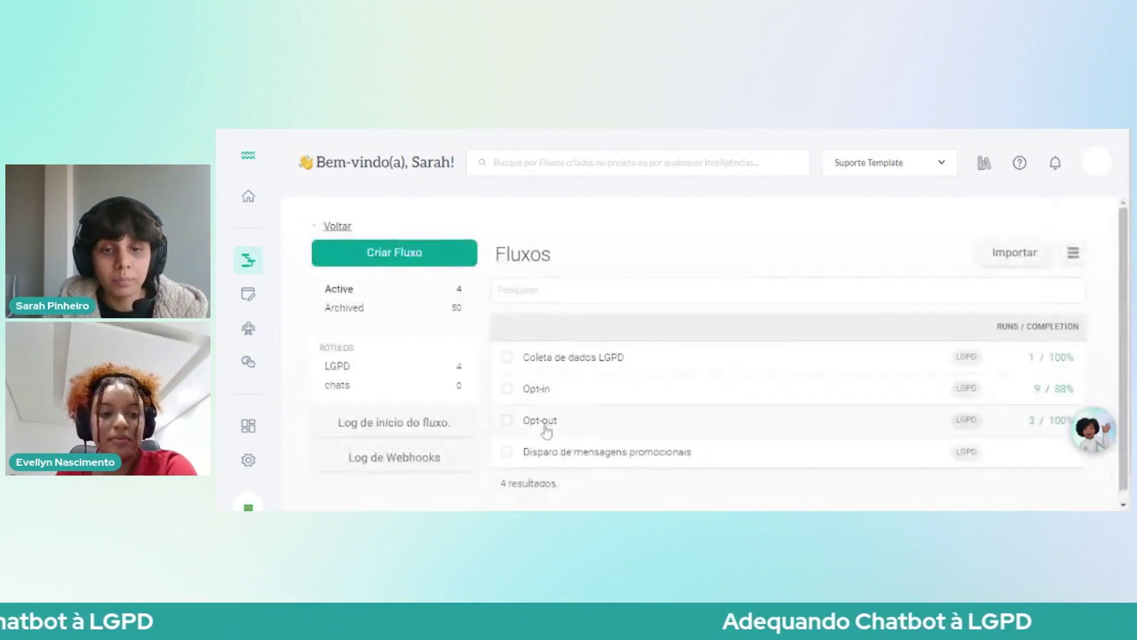
{"action": "left_click", "coordinate": [546, 432]}
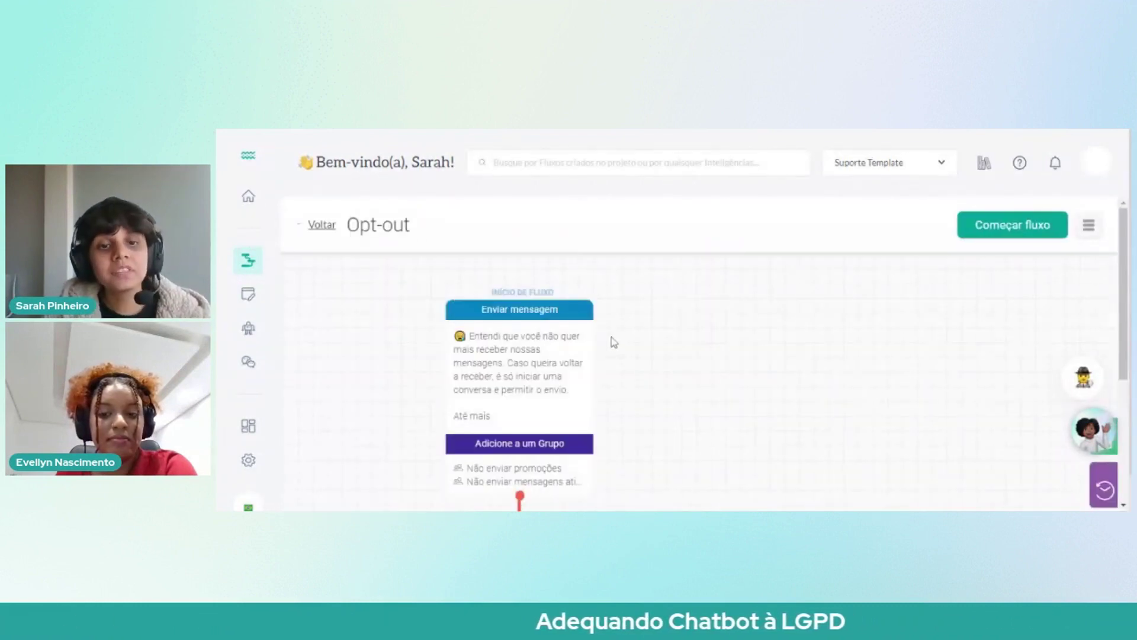
{"action": "scroll", "coordinate": [513, 342], "scroll_direction": "down", "scroll_amount": 1}
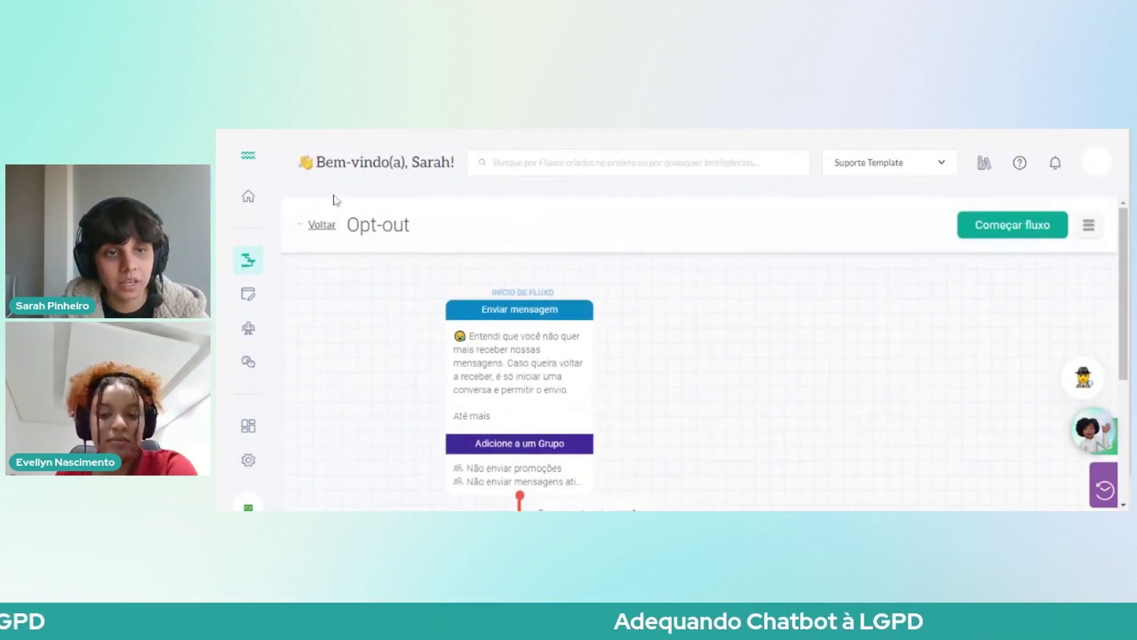
{"action": "scroll", "coordinate": [533, 355], "scroll_direction": "down", "scroll_amount": 2}
{"action": "left_click", "coordinate": [537, 347]}
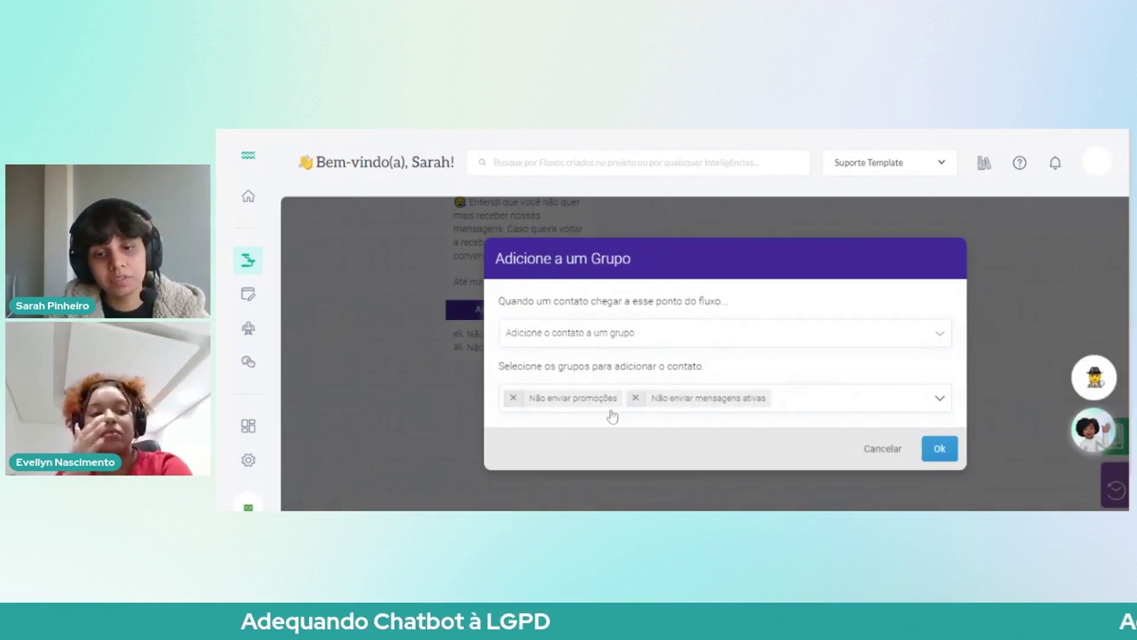
{"action": "left_click", "coordinate": [886, 450]}
{"action": "scroll", "coordinate": [424, 350], "scroll_direction": "up", "scroll_amount": 2}
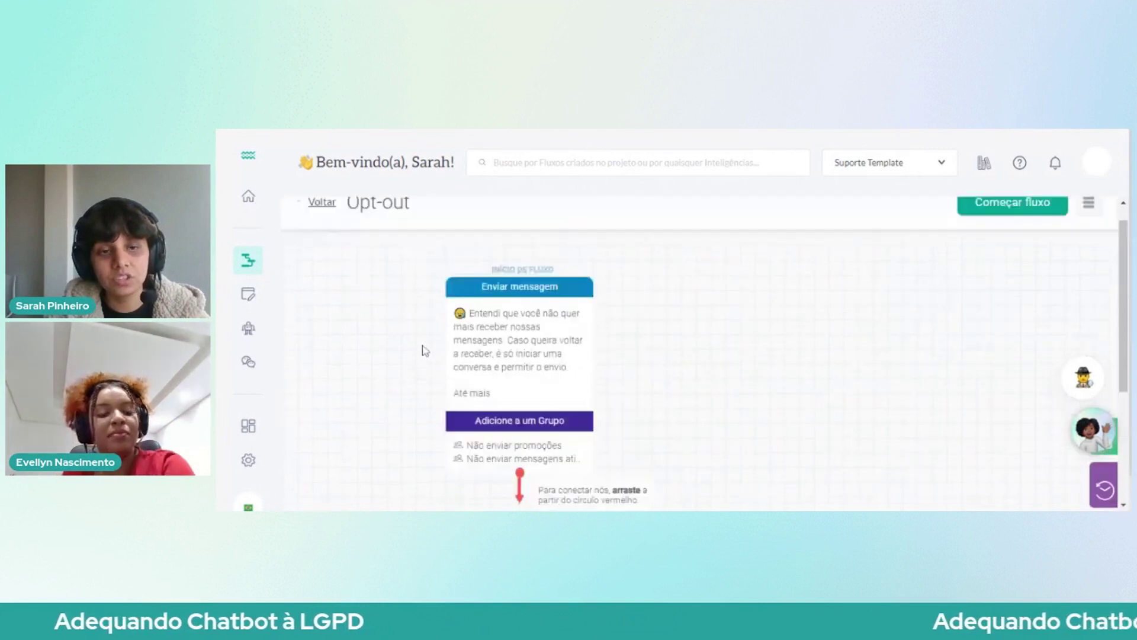
{"action": "left_click", "coordinate": [323, 225]}
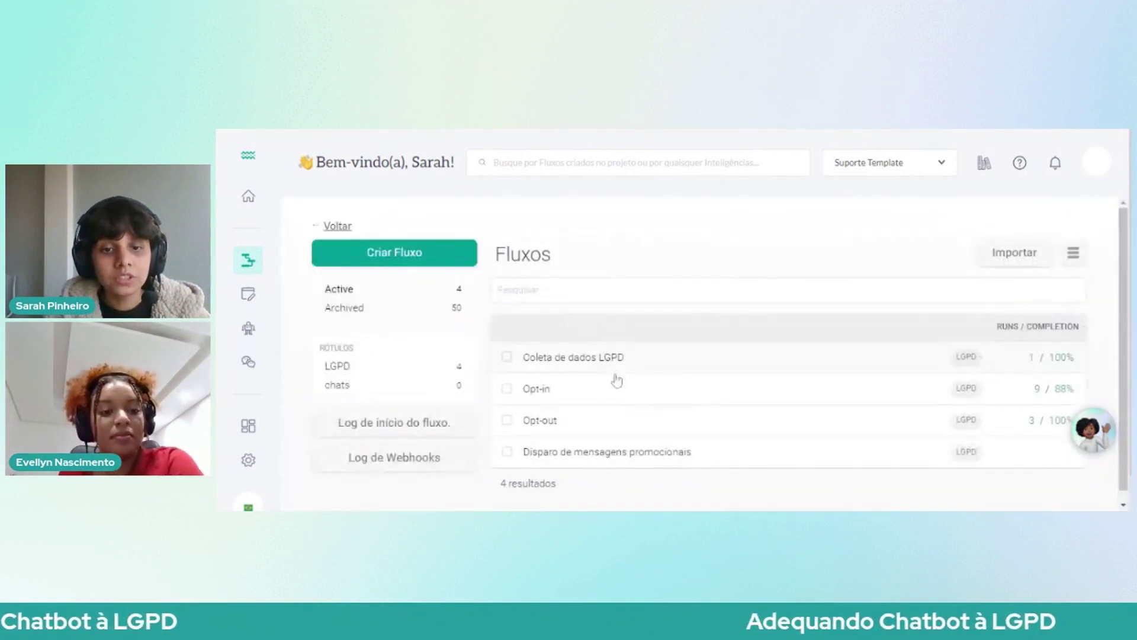
Step: Open Coleta de dados LGPD and scroll down to its registration-confirmation messages and back
{"action": "left_click", "coordinate": [553, 361]}
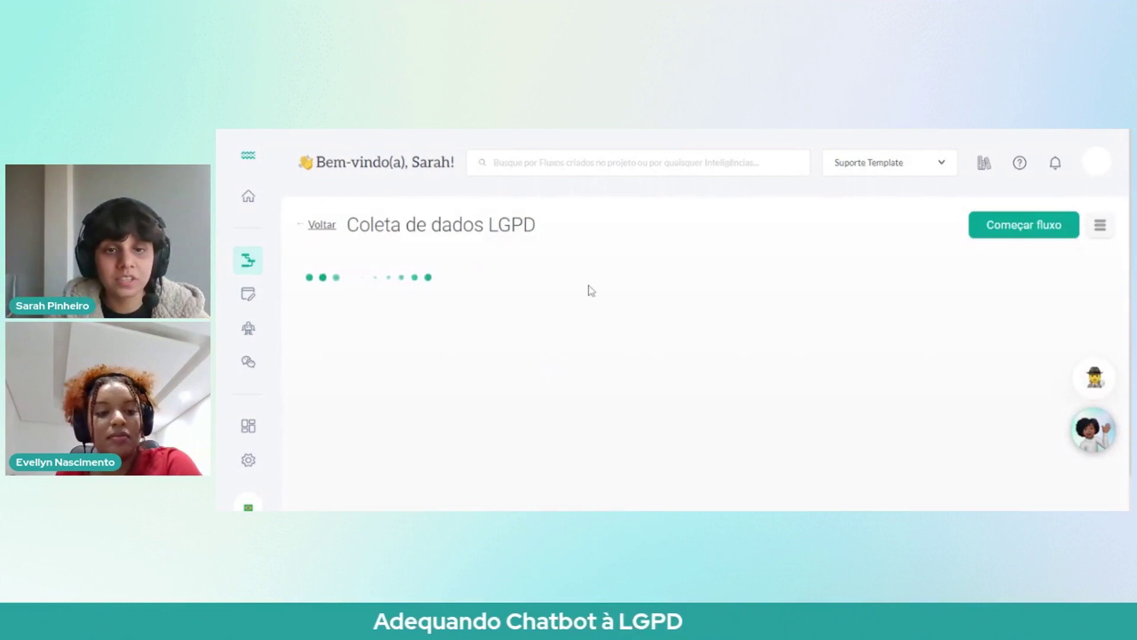
{"action": "scroll", "coordinate": [710, 335], "scroll_direction": "down", "scroll_amount": 2}
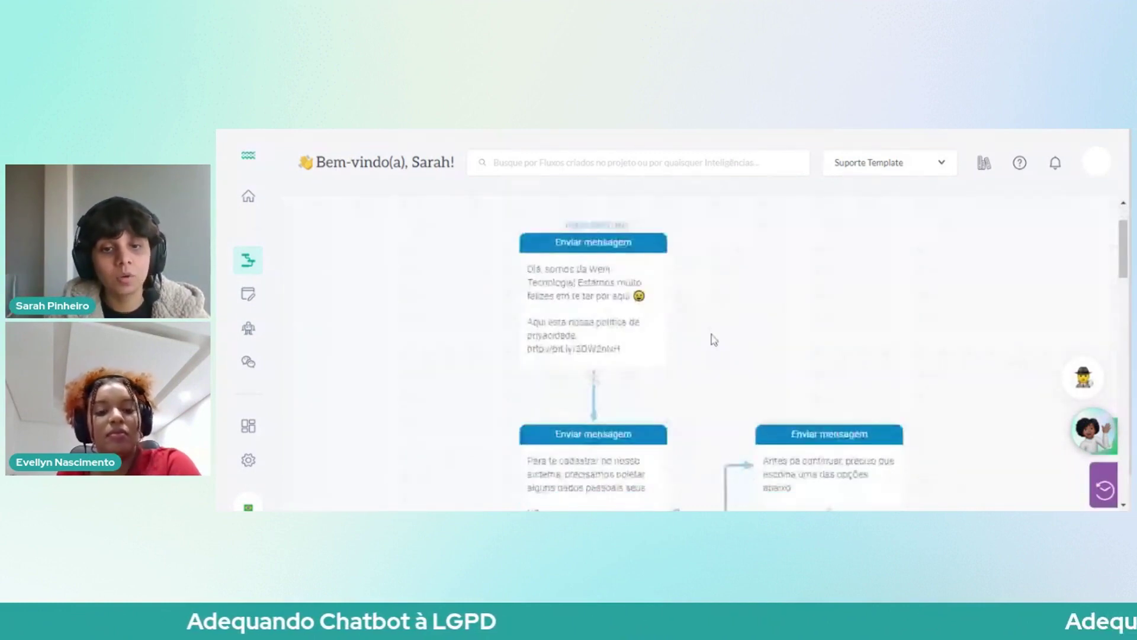
{"action": "scroll", "coordinate": [705, 341], "scroll_direction": "down", "scroll_amount": 4}
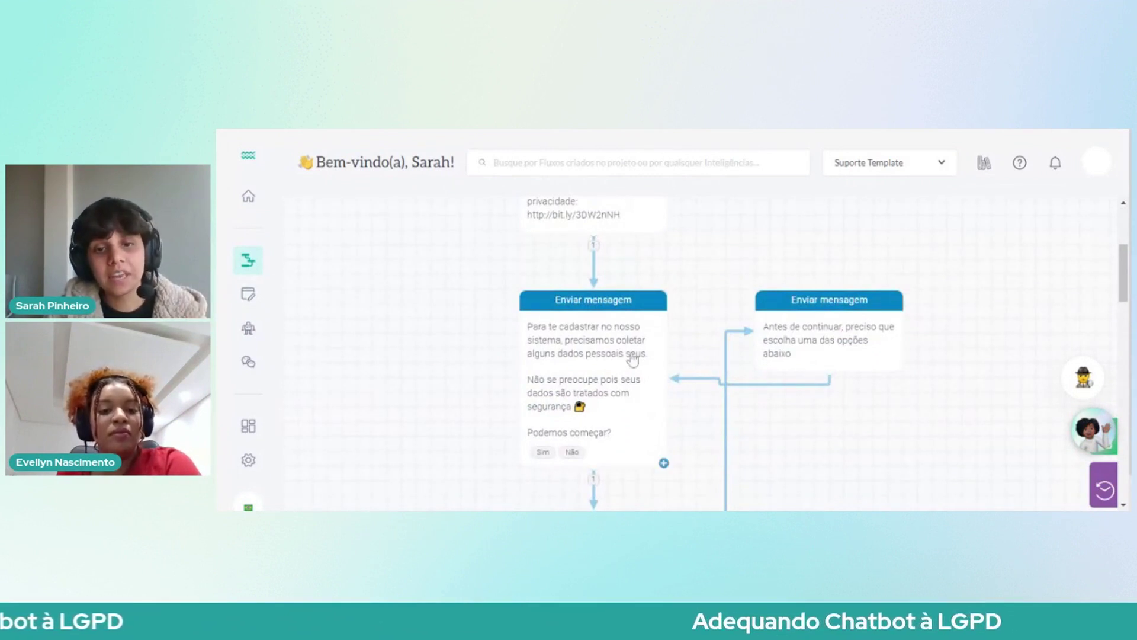
{"action": "scroll", "coordinate": [632, 358], "scroll_direction": "down", "scroll_amount": 2}
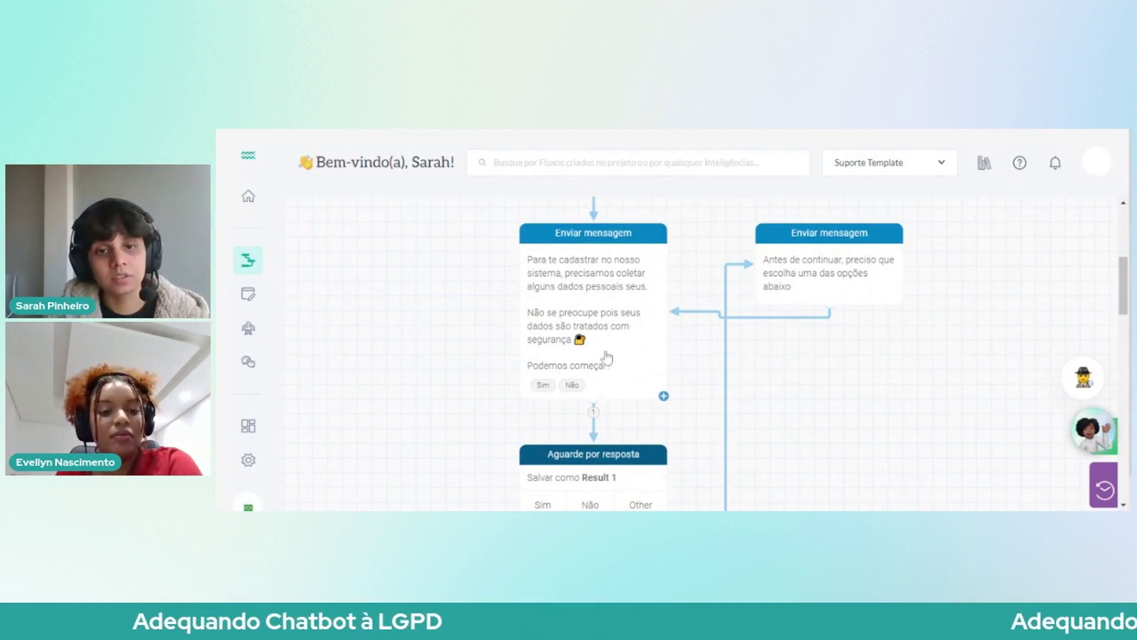
{"action": "scroll", "coordinate": [607, 356], "scroll_direction": "down", "scroll_amount": 5}
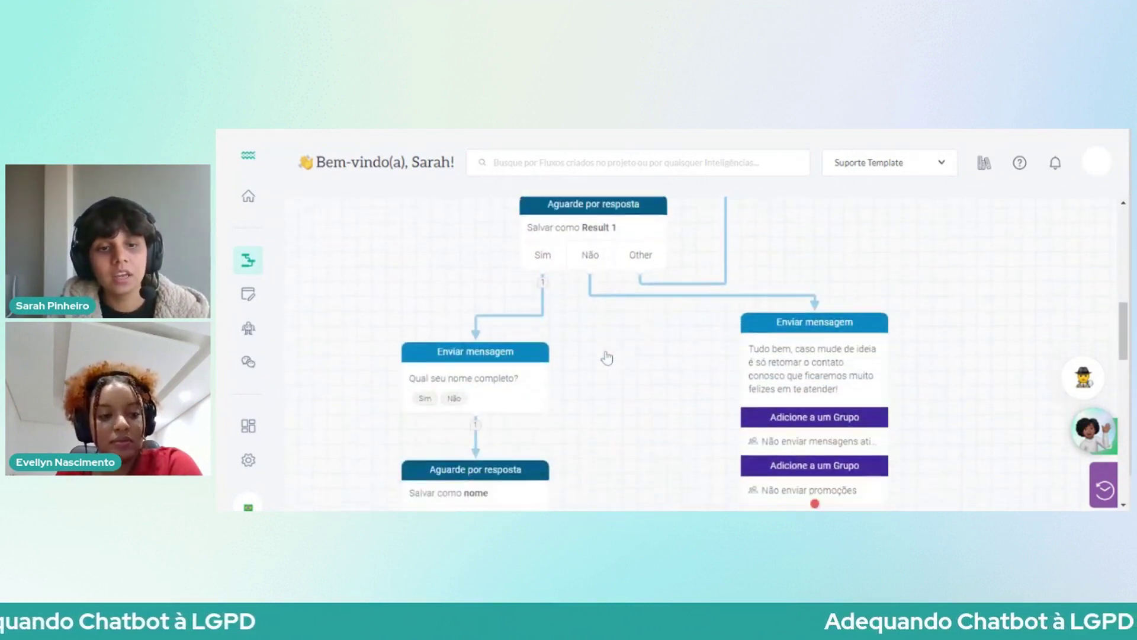
{"action": "scroll", "coordinate": [607, 355], "scroll_direction": "down", "scroll_amount": 15}
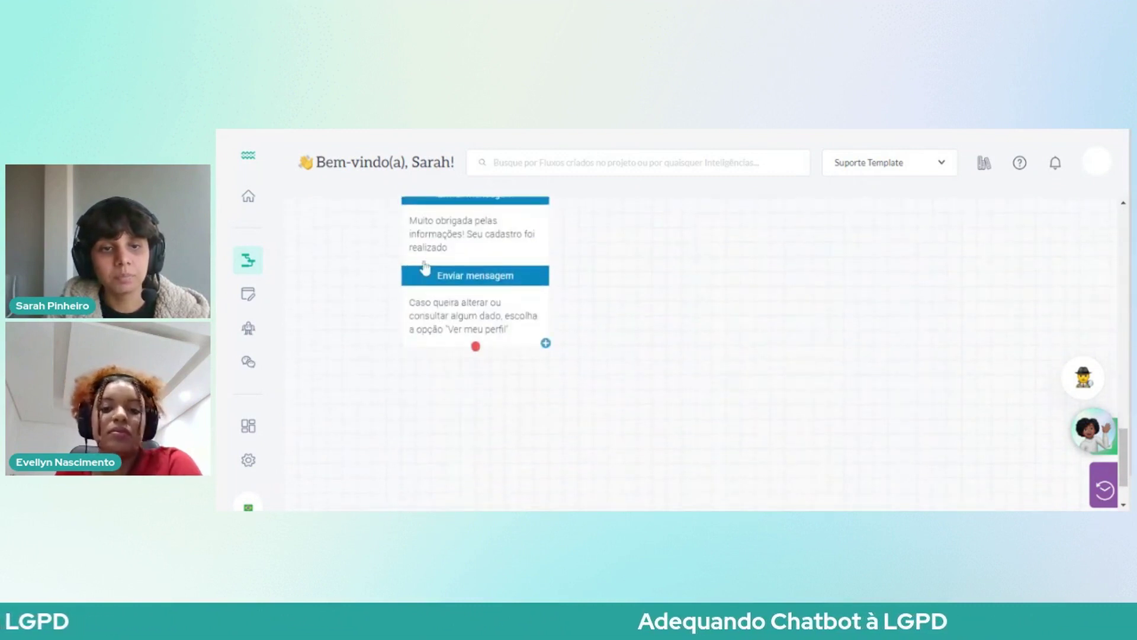
{"action": "scroll", "coordinate": [430, 290], "scroll_direction": "up", "scroll_amount": 3}
{"action": "scroll", "coordinate": [435, 355], "scroll_direction": "down", "scroll_amount": 1}
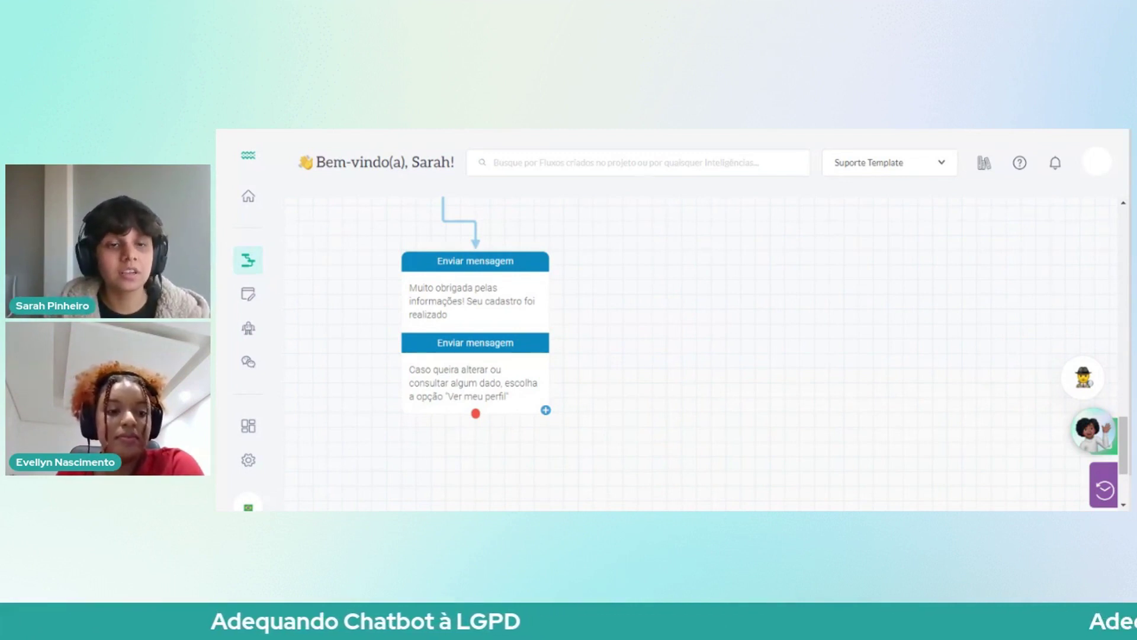
{"action": "scroll", "coordinate": [563, 348], "scroll_direction": "up", "scroll_amount": 10}
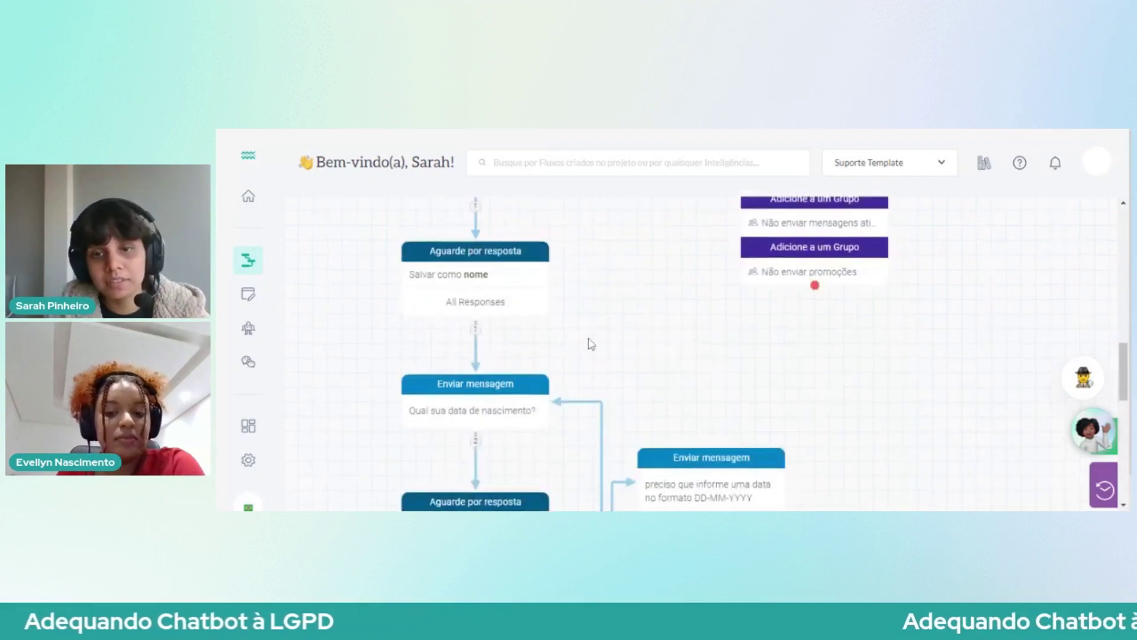
{"action": "scroll", "coordinate": [588, 343], "scroll_direction": "up", "scroll_amount": 5}
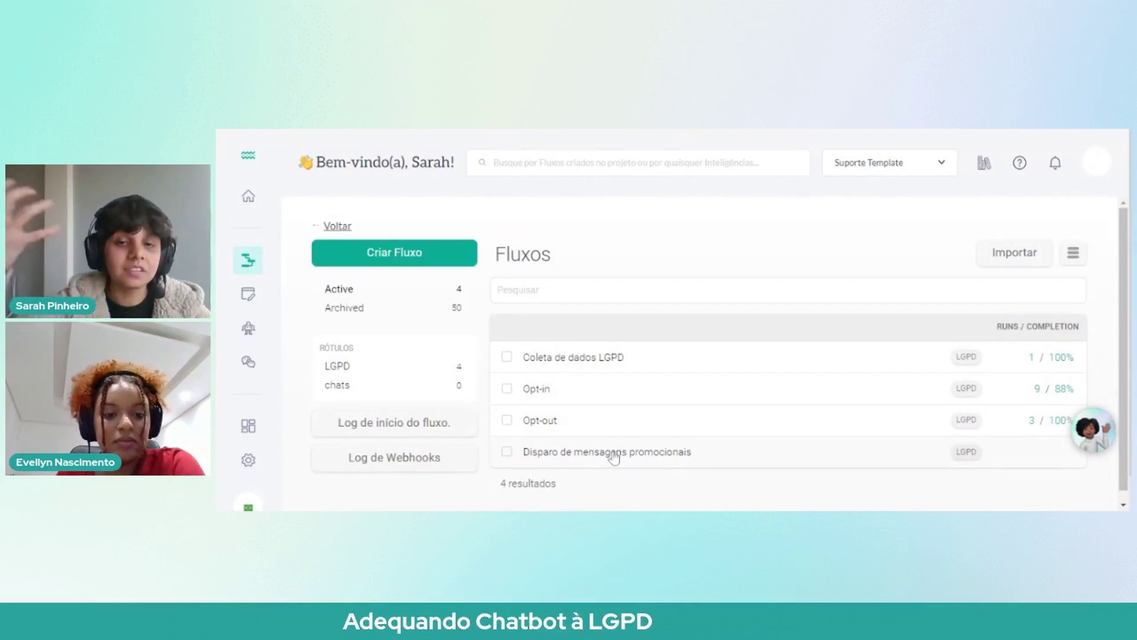
Step: Open Disparo de mensagens promocionais and inspect its Não enviar mensagens ativas and Não enviar promoções splits
{"action": "left_click", "coordinate": [612, 453]}
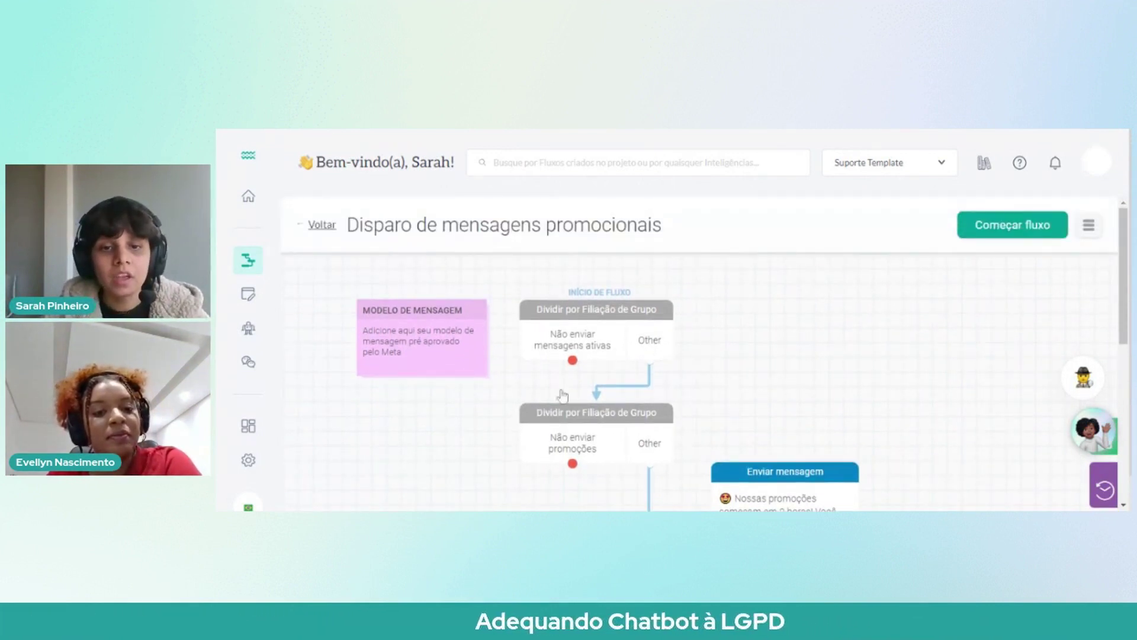
{"action": "scroll", "coordinate": [596, 338], "scroll_direction": "down", "scroll_amount": 2}
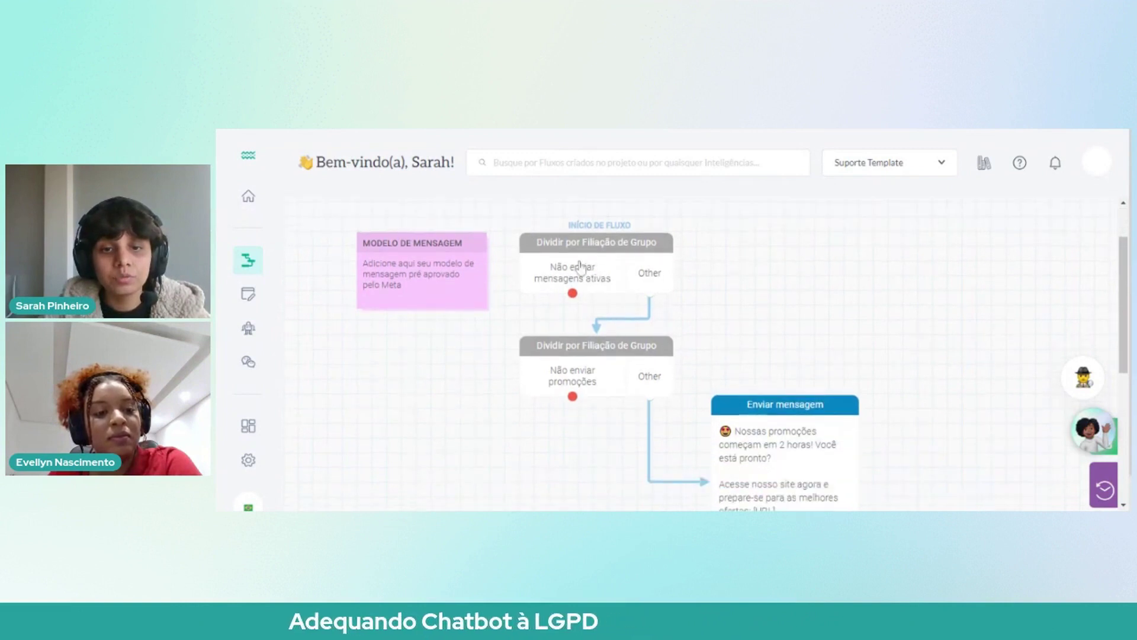
{"action": "left_click", "coordinate": [602, 281]}
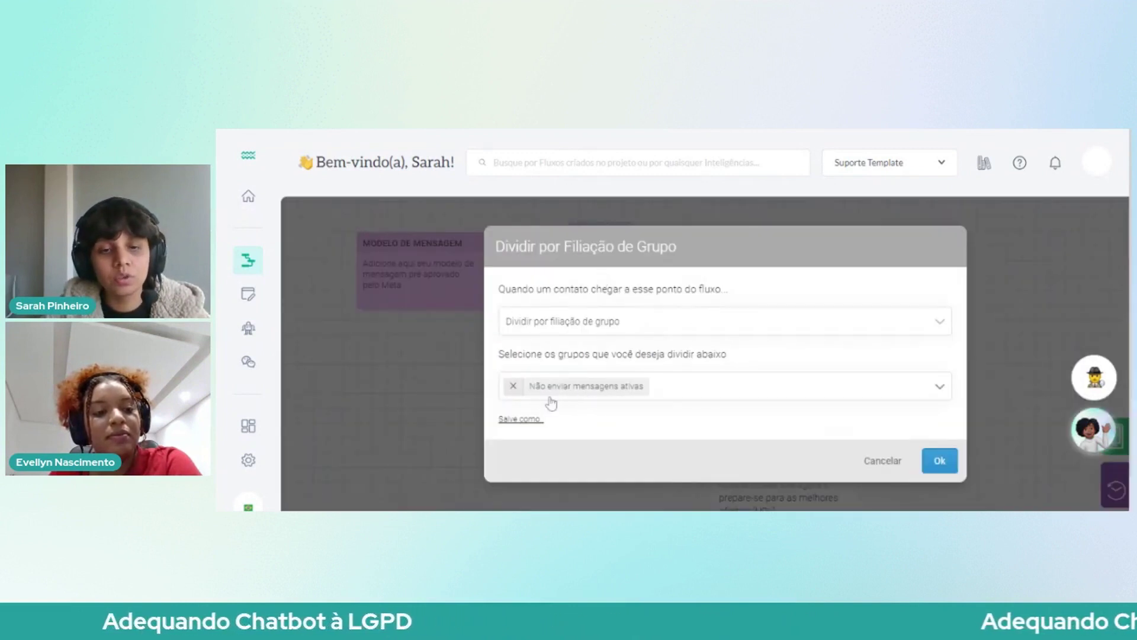
{"action": "left_click", "coordinate": [877, 461]}
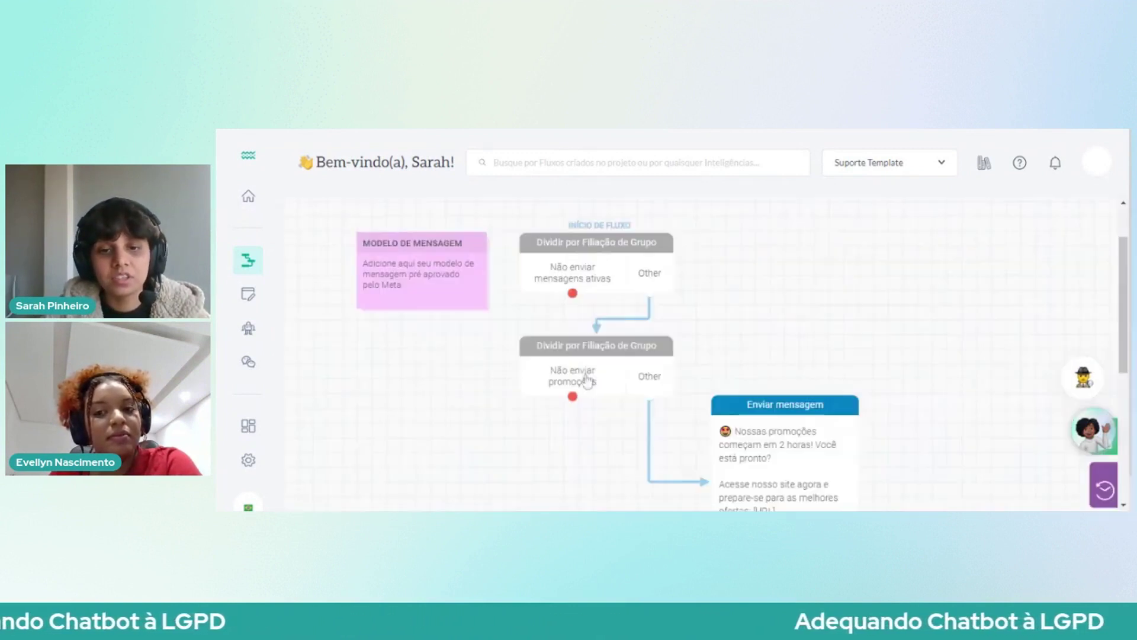
{"action": "left_click_drag", "start_coordinate": [572, 296], "coordinate": [577, 278]}
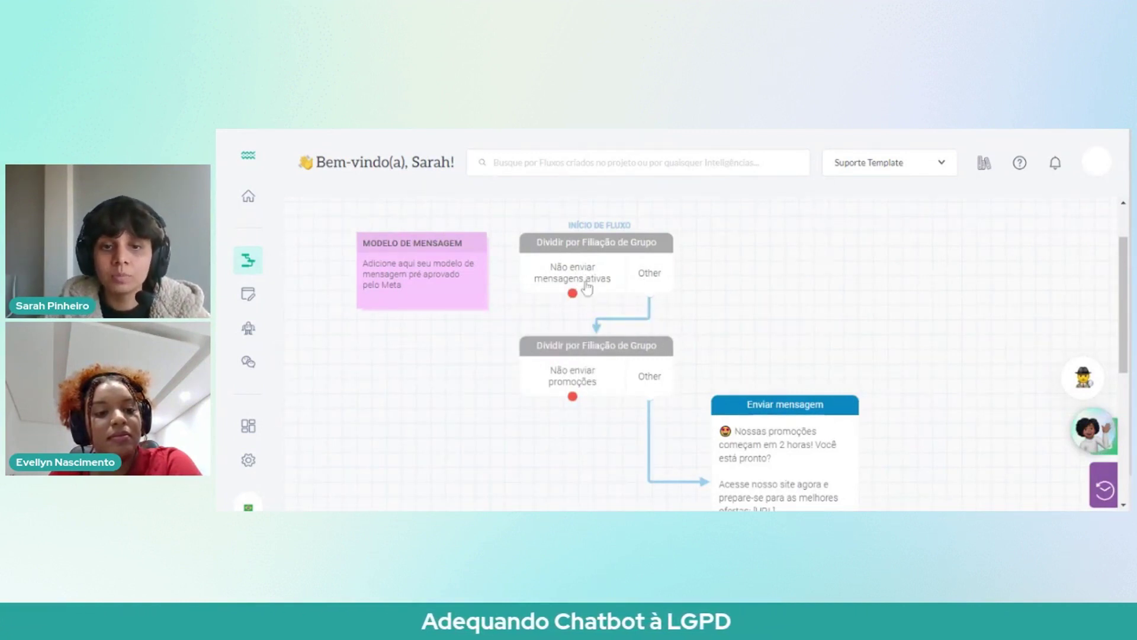
{"action": "scroll", "coordinate": [616, 338], "scroll_direction": "down", "scroll_amount": 1}
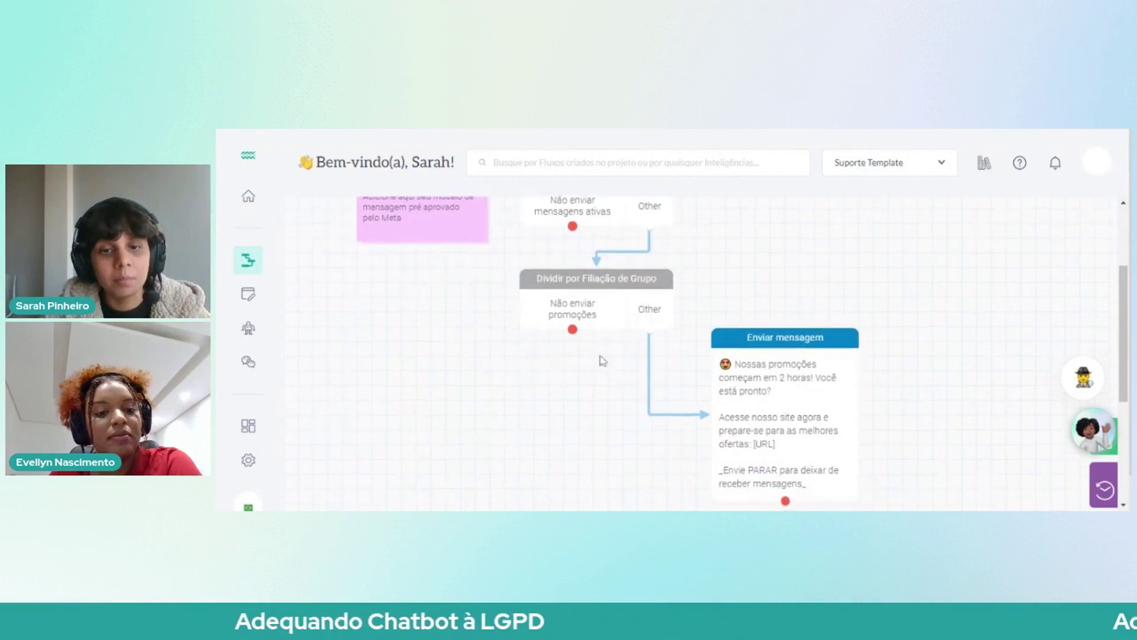
{"action": "left_click", "coordinate": [577, 312]}
{"action": "left_click", "coordinate": [875, 464]}
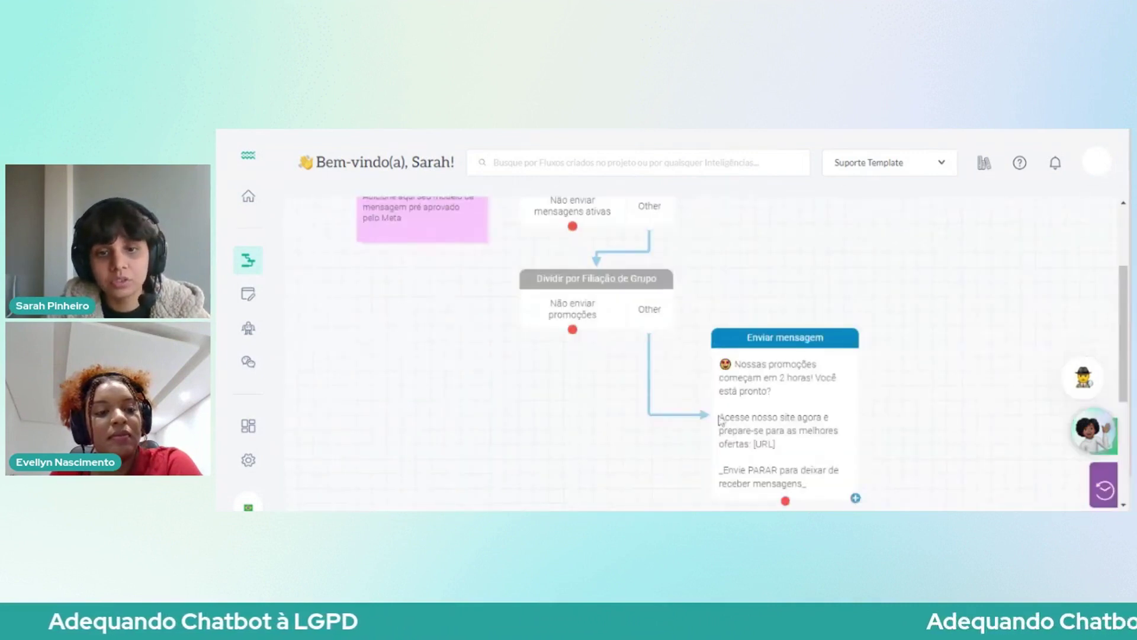
{"action": "left_click_drag", "start_coordinate": [572, 329], "coordinate": [604, 319]}
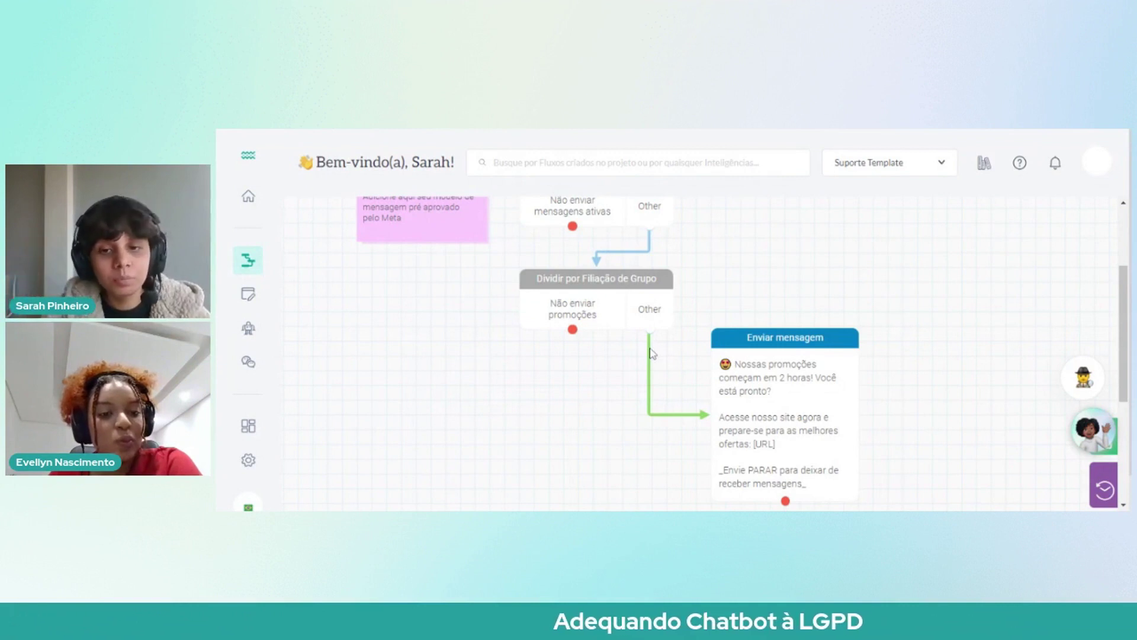
Step: Move the Enviar mensagem promotional node slightly down and left
{"action": "scroll", "coordinate": [650, 353], "scroll_direction": "down", "scroll_amount": 1}
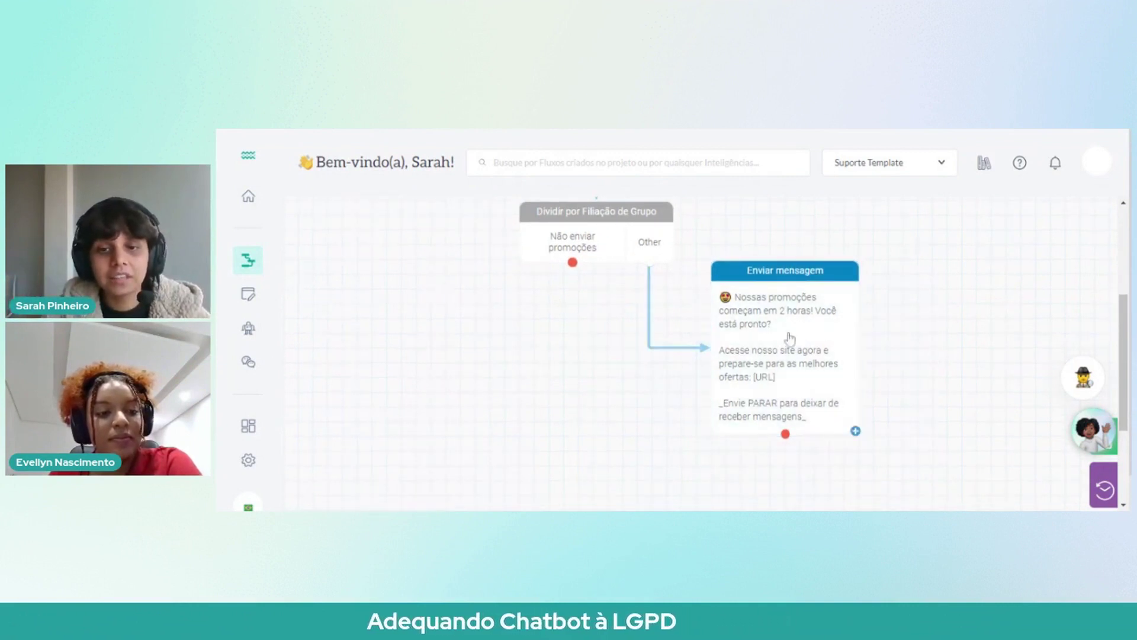
{"action": "left_click_drag", "start_coordinate": [790, 338], "coordinate": [743, 377]}
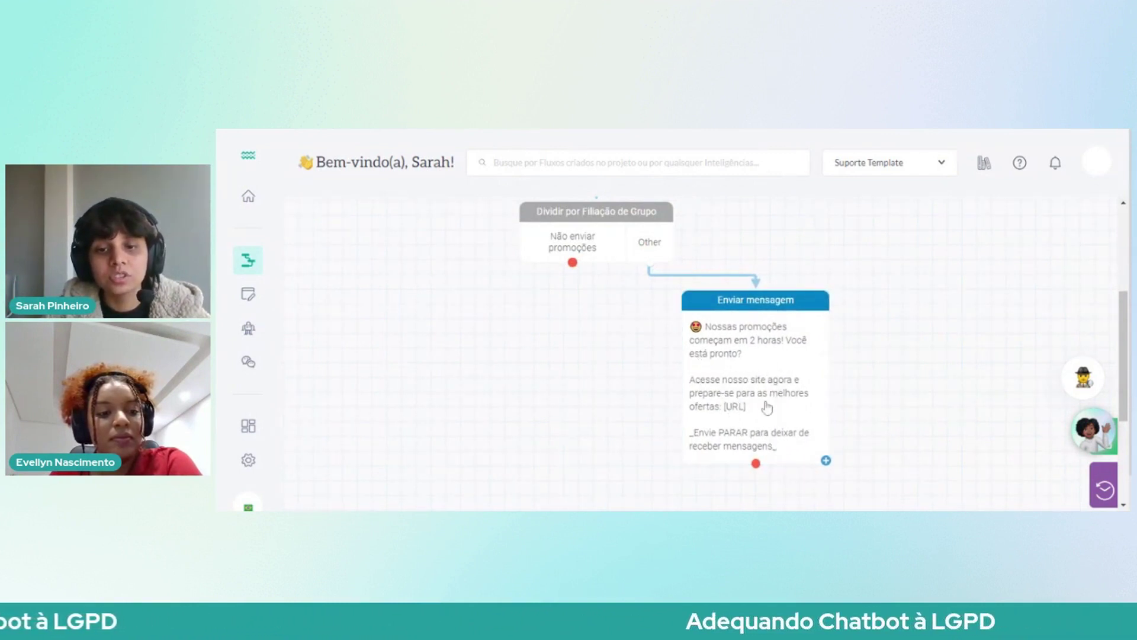
{"action": "scroll", "coordinate": [766, 407], "scroll_direction": "down", "scroll_amount": 2}
{"action": "double_click", "coordinate": [773, 355]}
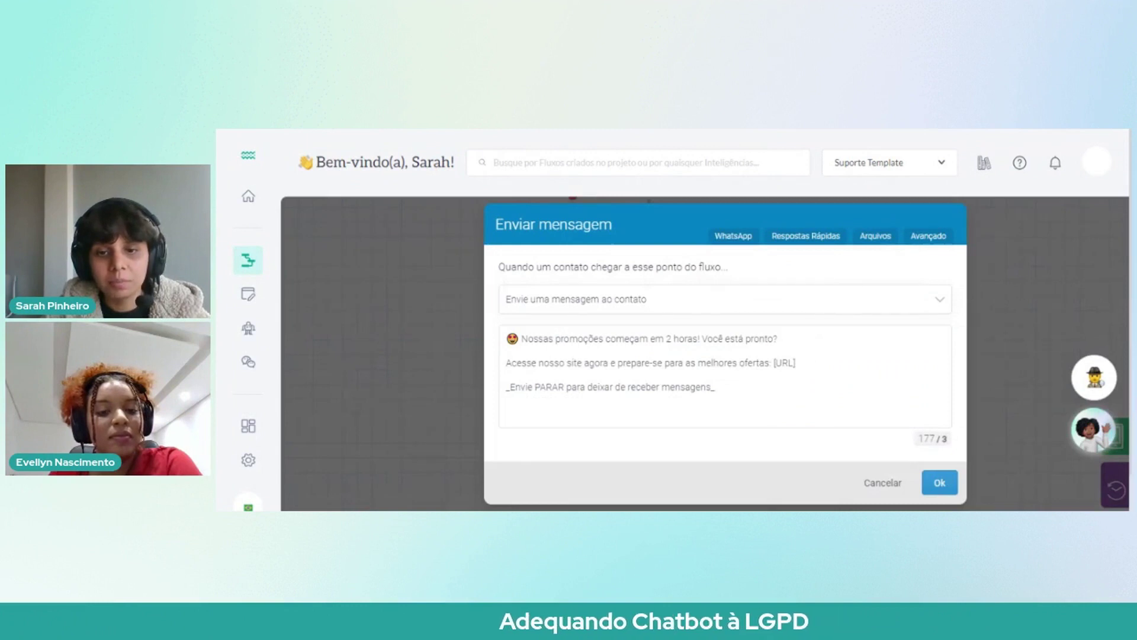
{"action": "left_click_drag", "start_coordinate": [797, 363], "coordinate": [770, 363]}
{"action": "left_click_drag", "start_coordinate": [715, 387], "coordinate": [507, 362]}
{"action": "left_click", "coordinate": [938, 481]}
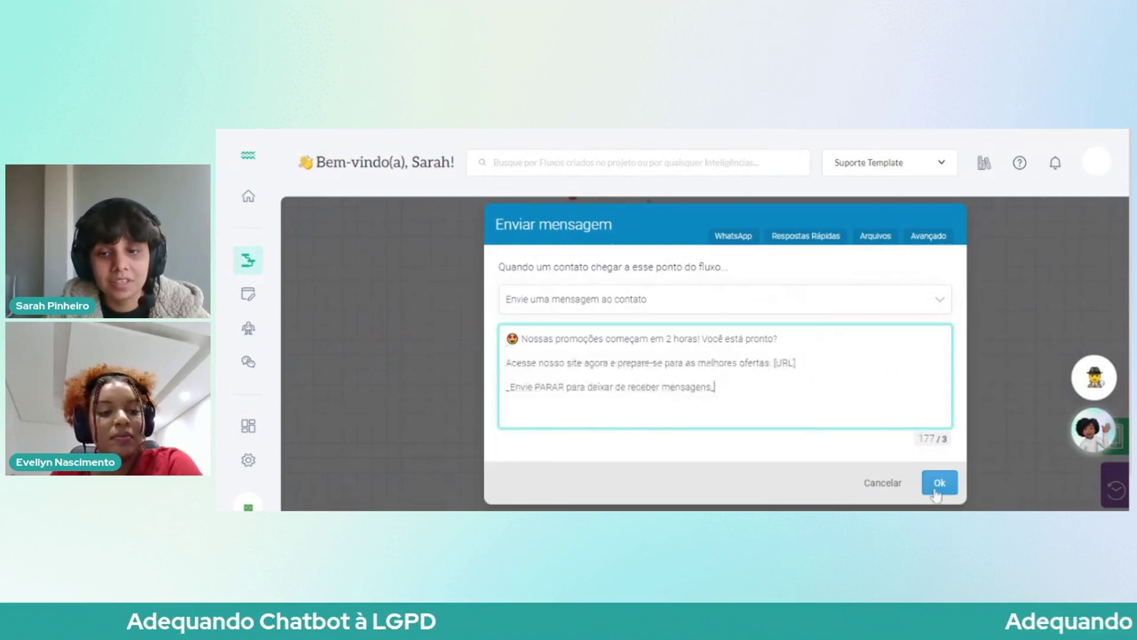
{"action": "left_click", "coordinate": [799, 388]}
{"action": "left_click_drag", "start_coordinate": [715, 387], "coordinate": [506, 387]}
{"action": "left_click", "coordinate": [715, 387]}
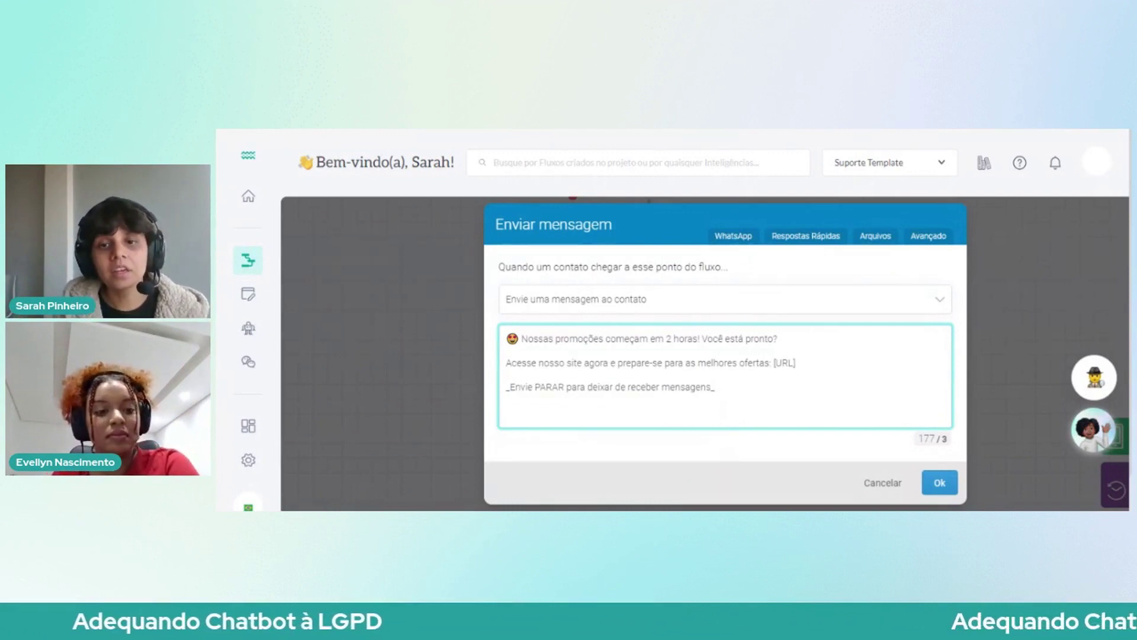
{"action": "left_click_drag", "start_coordinate": [715, 387], "coordinate": [506, 387]}
{"action": "left_click", "coordinate": [625, 387]}
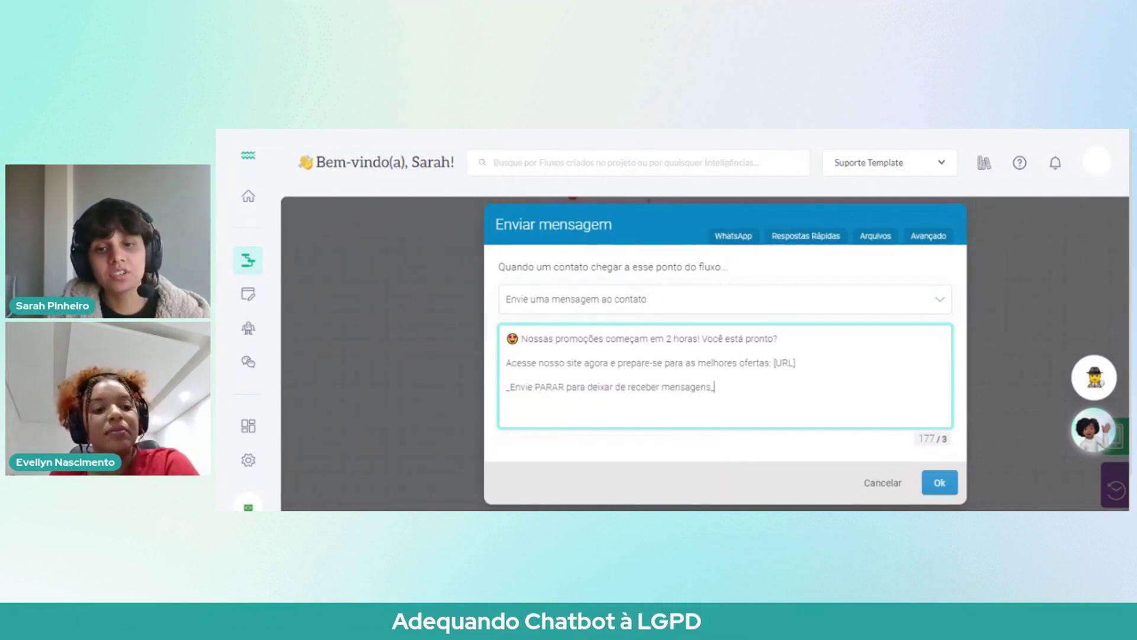
{"action": "left_click_drag", "start_coordinate": [715, 386], "coordinate": [488, 392]}
{"action": "left_click", "coordinate": [715, 387]}
{"action": "left_click", "coordinate": [935, 483]}
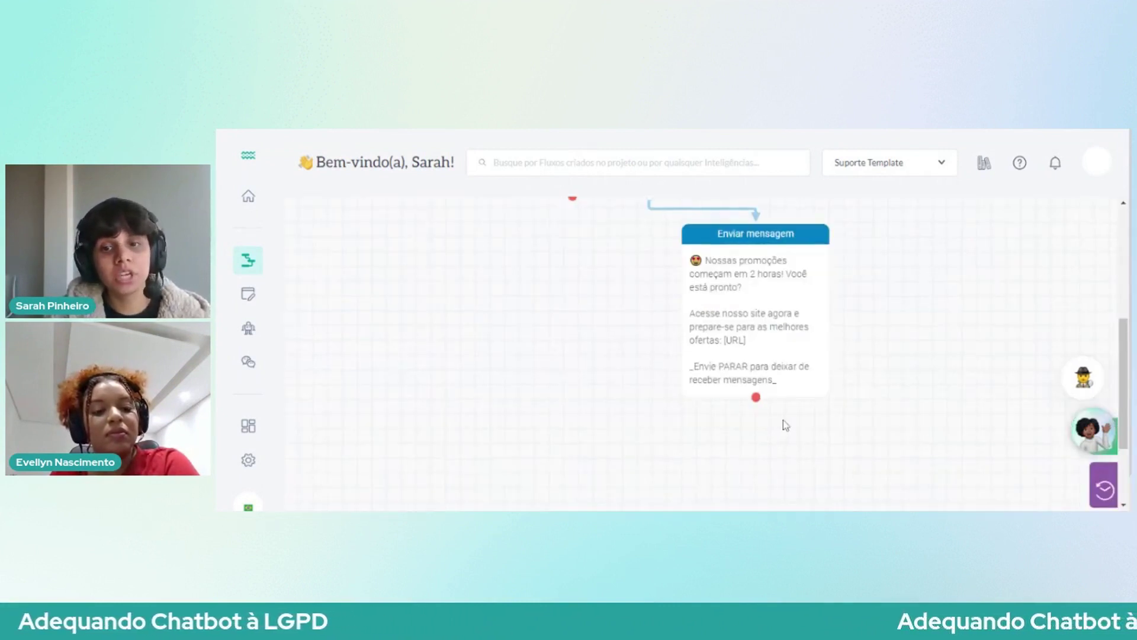
{"action": "scroll", "coordinate": [783, 418], "scroll_direction": "up", "scroll_amount": 1}
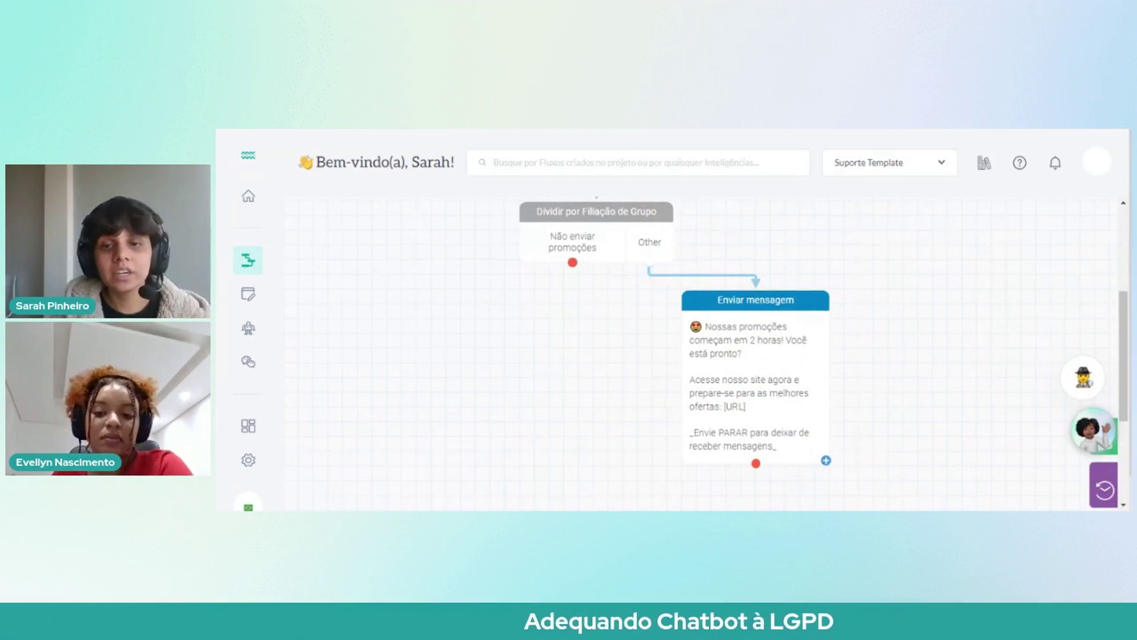
{"action": "left_click", "coordinate": [770, 421]}
{"action": "left_click_drag", "start_coordinate": [715, 386], "coordinate": [506, 386]}
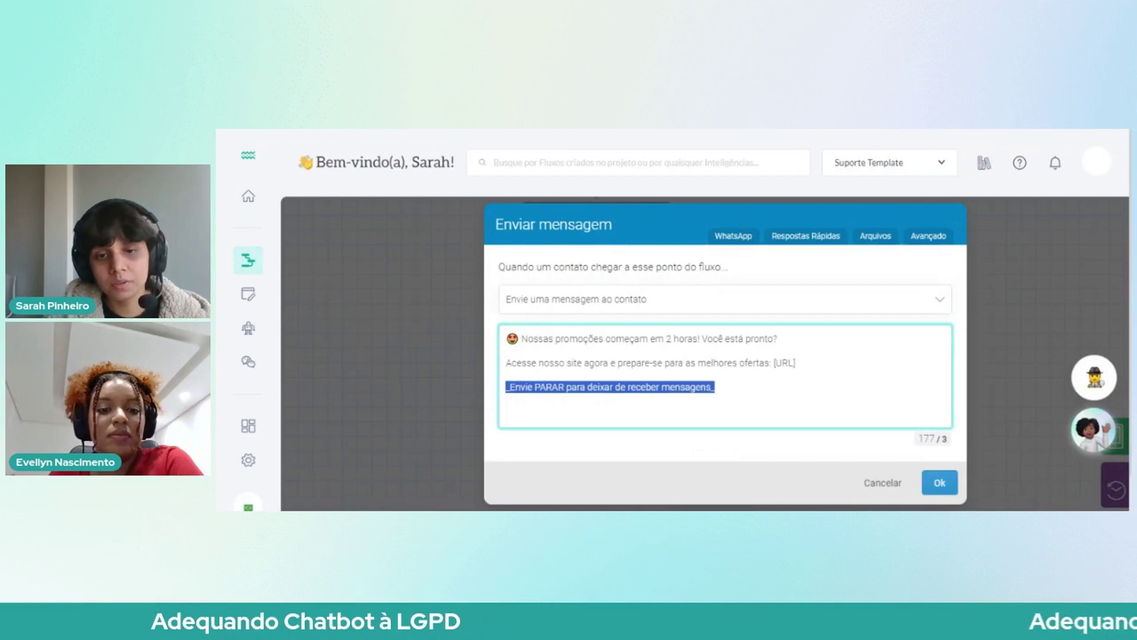
{"action": "left_click", "coordinate": [881, 483]}
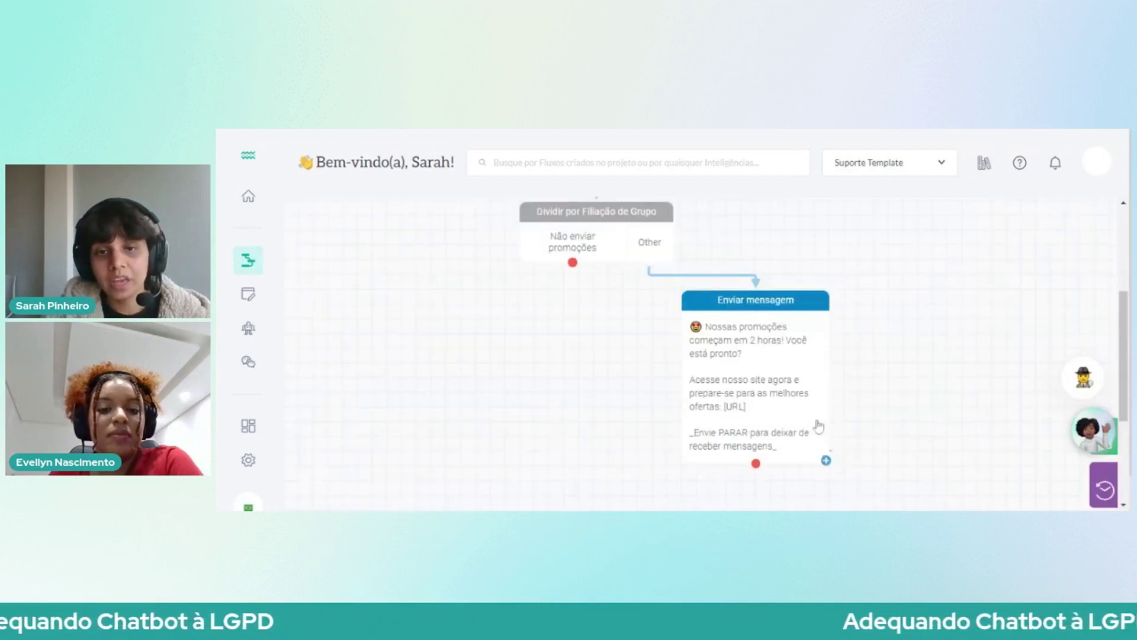
{"action": "scroll", "coordinate": [543, 207], "scroll_direction": "up", "scroll_amount": 4}
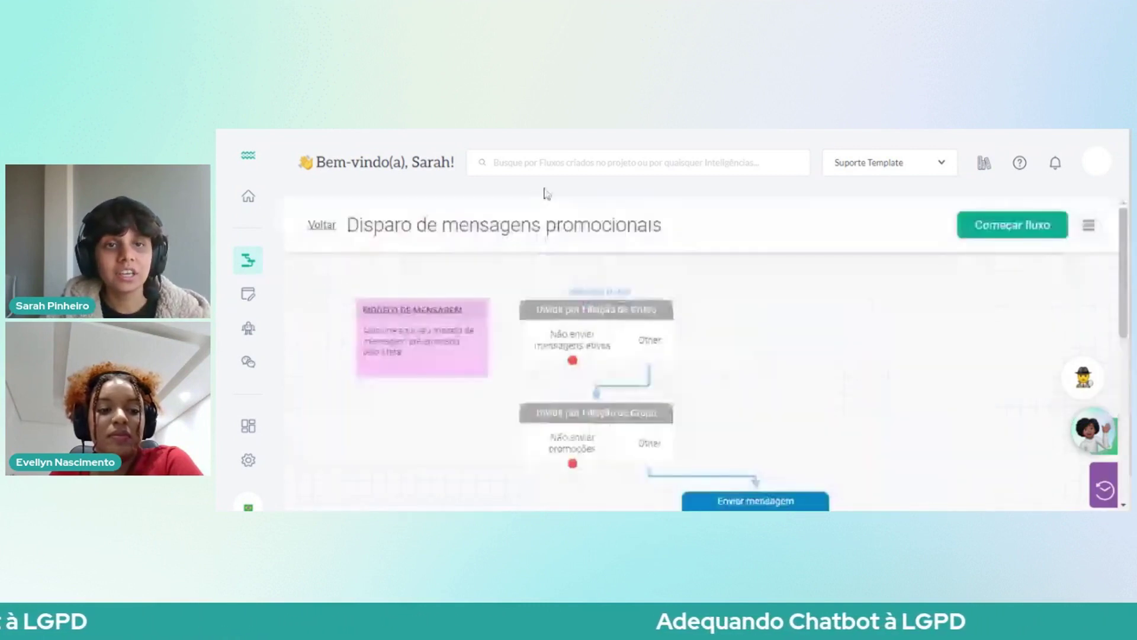